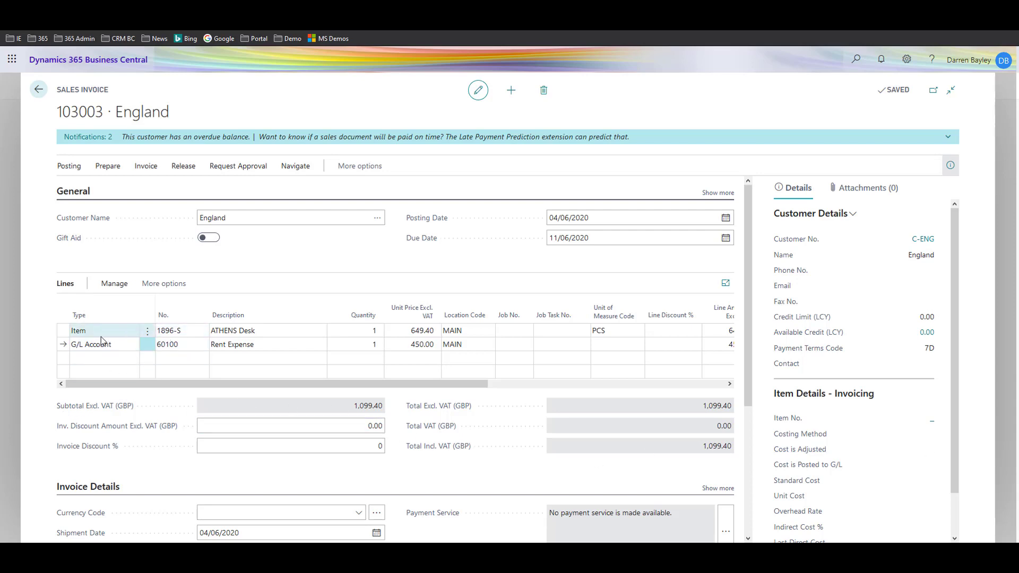
# - Examine the England sales invoice's item and rent expense lines, including the rent line's IC partner reference and the intercompany G/L account list
pyautogui.click(241, 223)
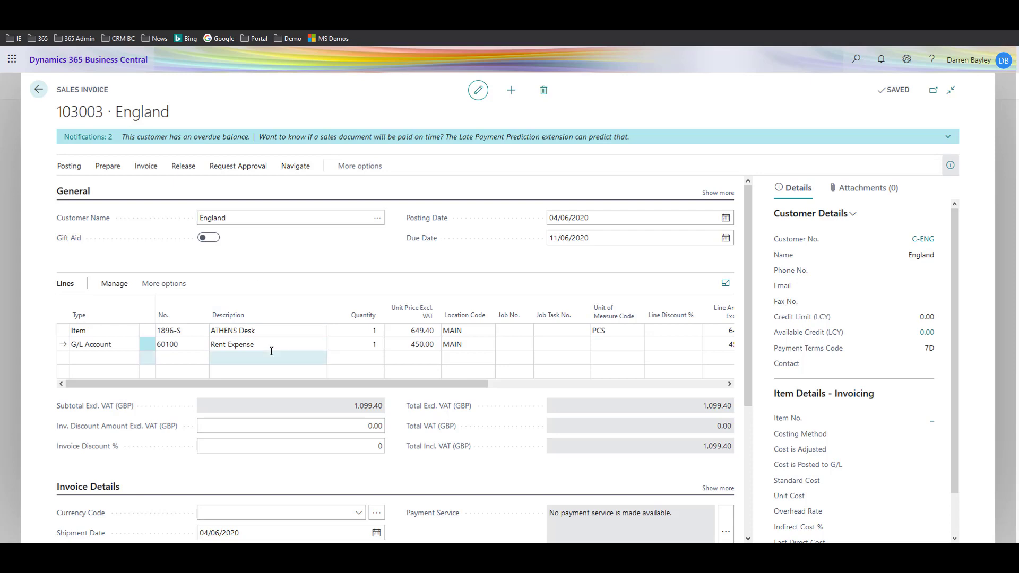
pyautogui.click(188, 335)
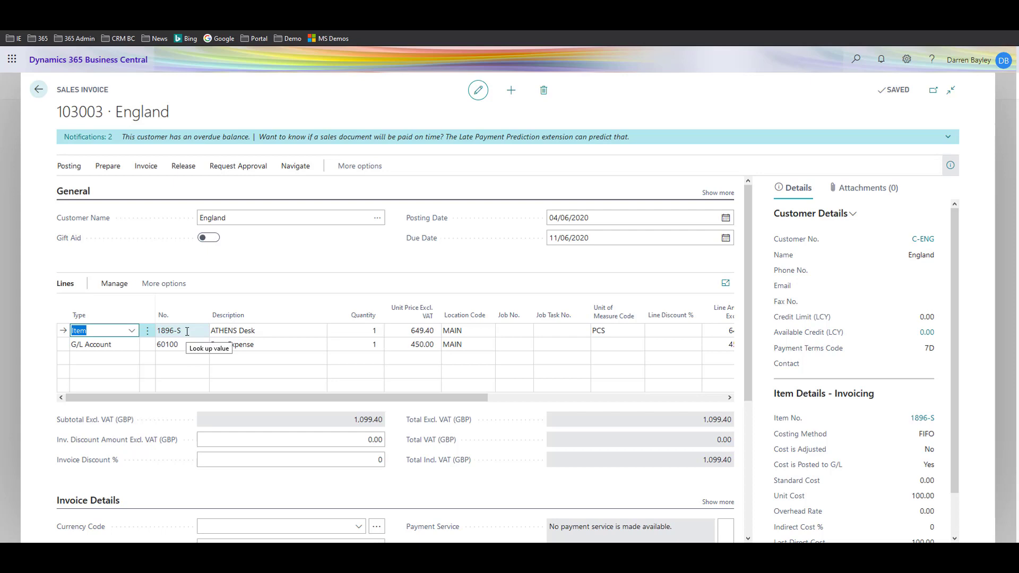
pyautogui.click(187, 332)
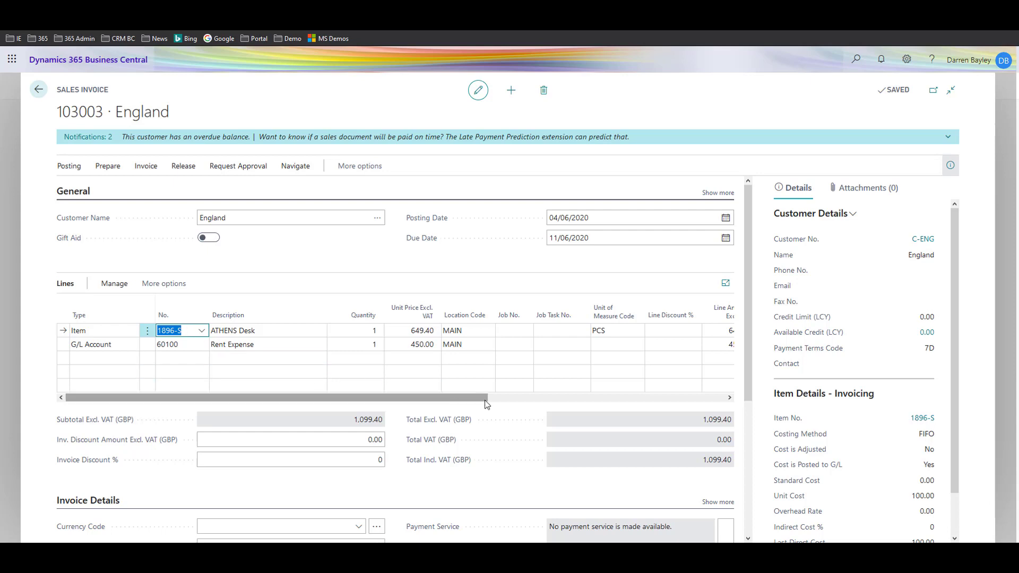
pyautogui.moveTo(473, 398); pyautogui.dragTo(715, 402)
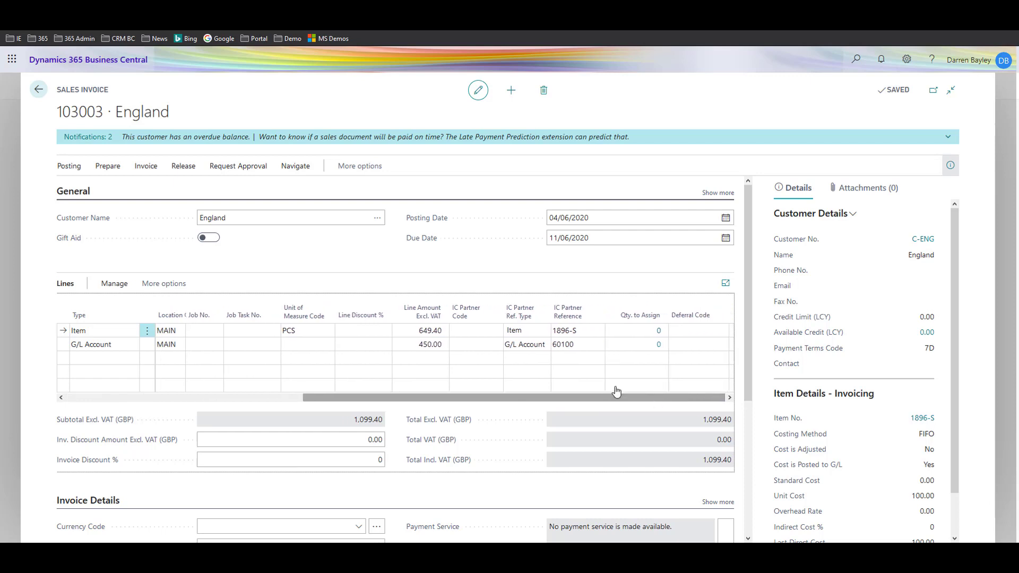
pyautogui.click(544, 346)
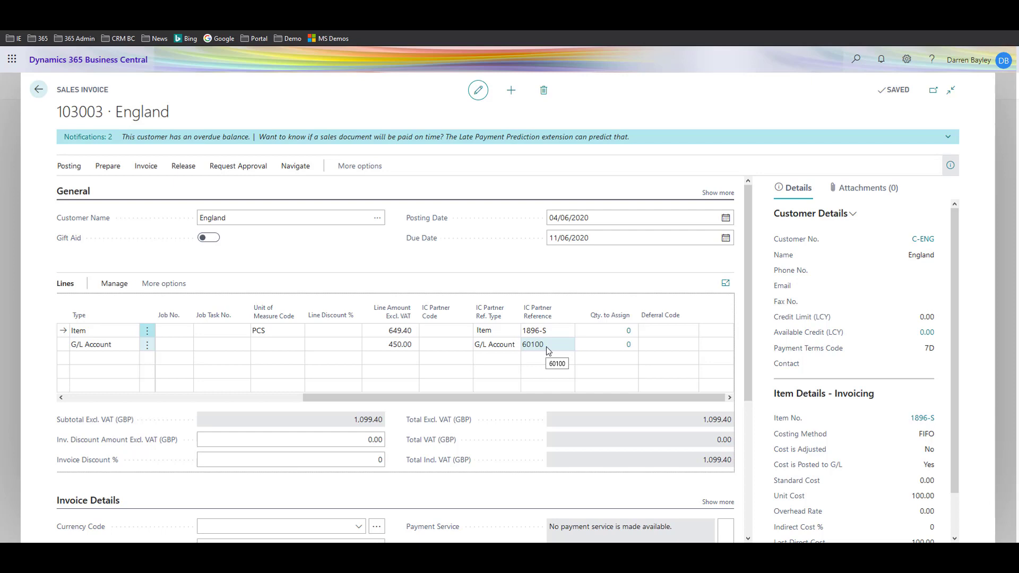
pyautogui.click(546, 349)
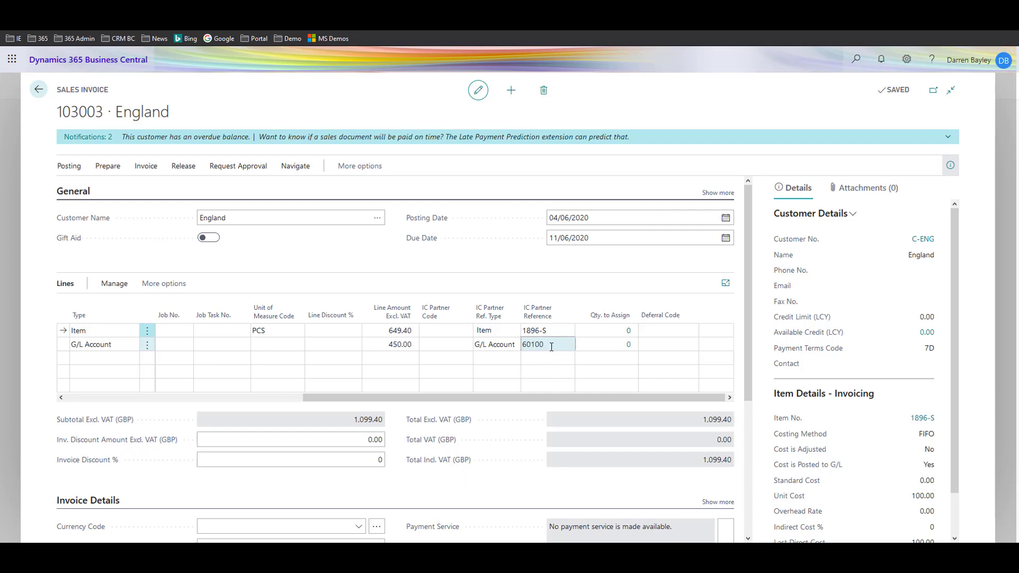
pyautogui.click(567, 345)
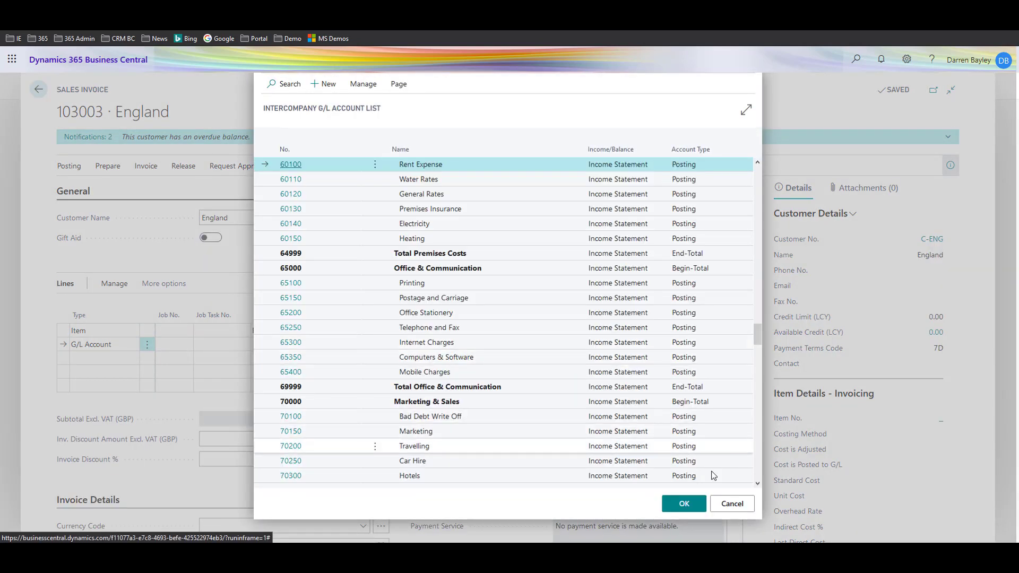
pyautogui.click(718, 503)
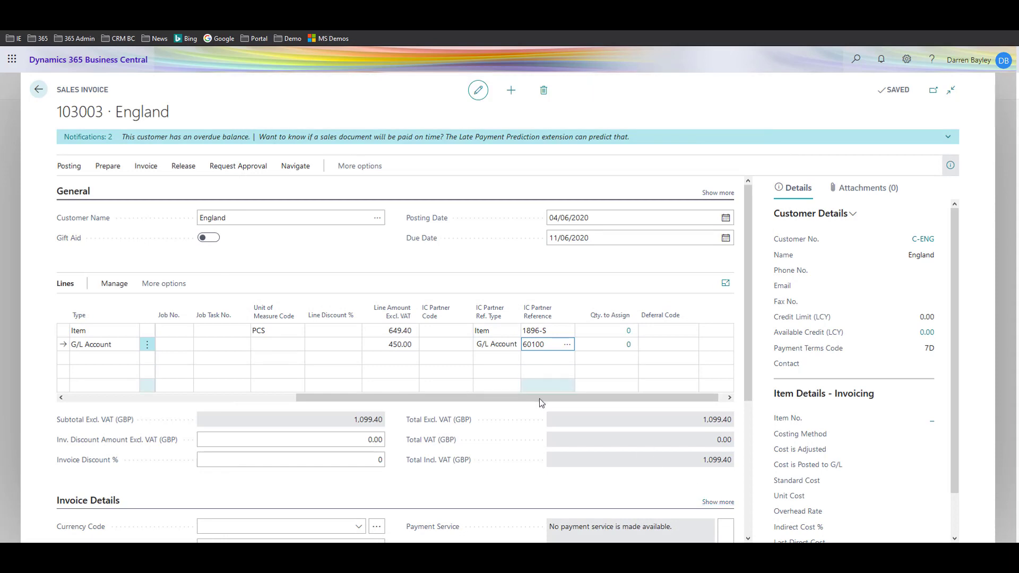
# - Post the England sales invoice for the ATHENS Desk and rent expense
pyautogui.moveTo(534, 401); pyautogui.dragTo(186, 400)
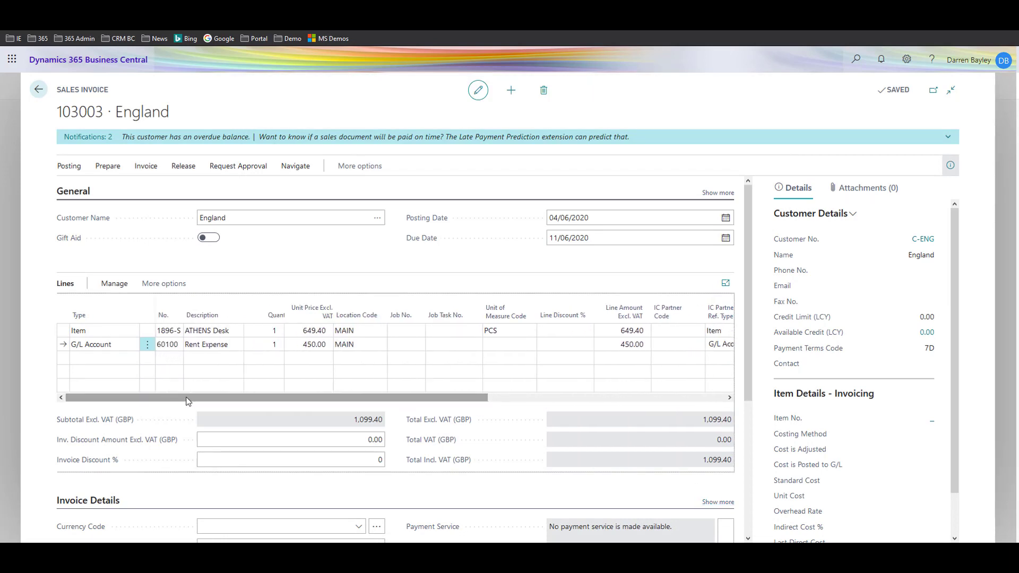
pyautogui.click(69, 168)
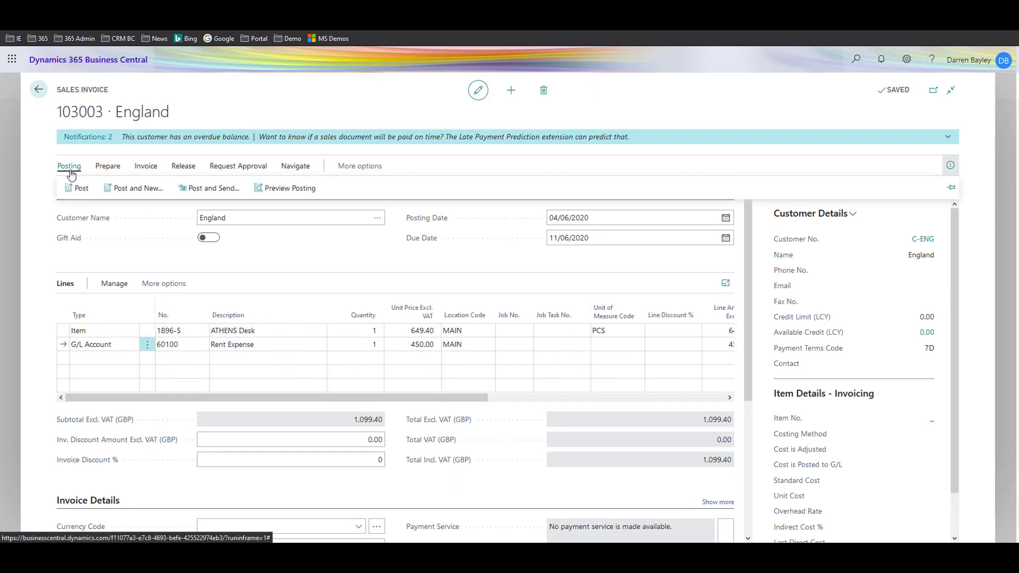
pyautogui.click(74, 189)
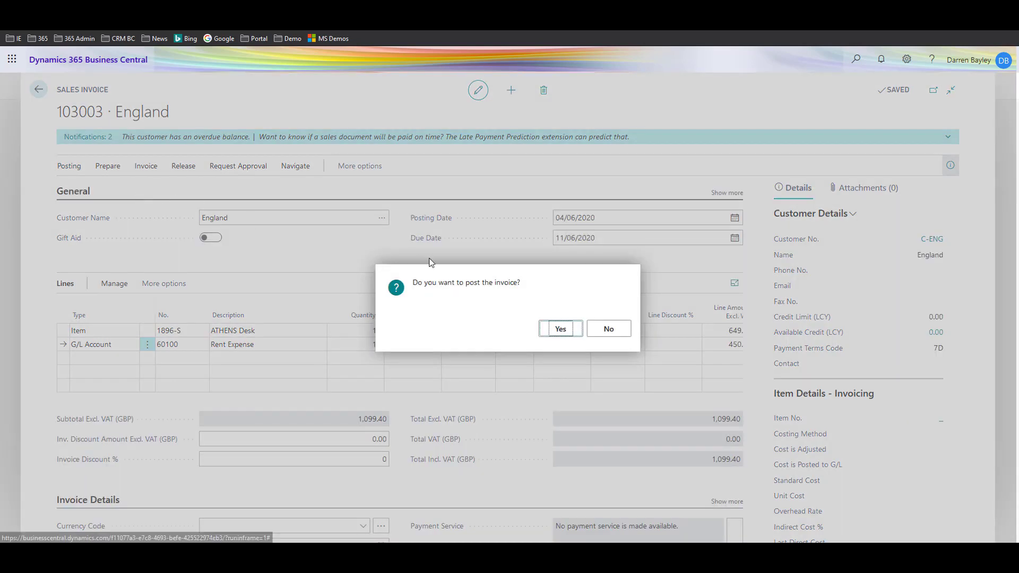
pyautogui.click(564, 330)
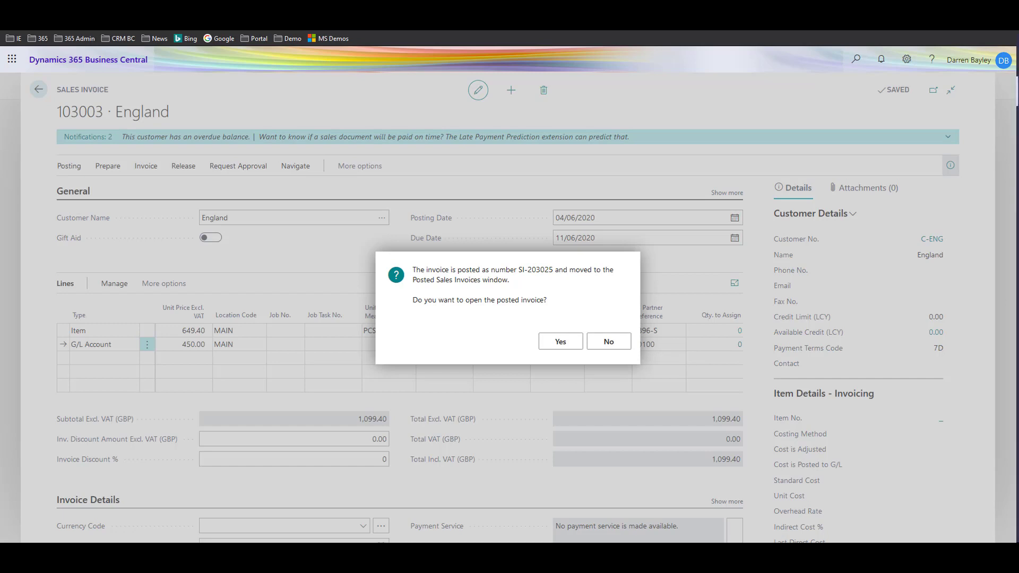
# - Switch to the Demo - England company window, open its purchase invoices list and select the Wales invoice for 1,099.40
pyautogui.moveTo(1018, 128); pyautogui.dragTo(470, 134)
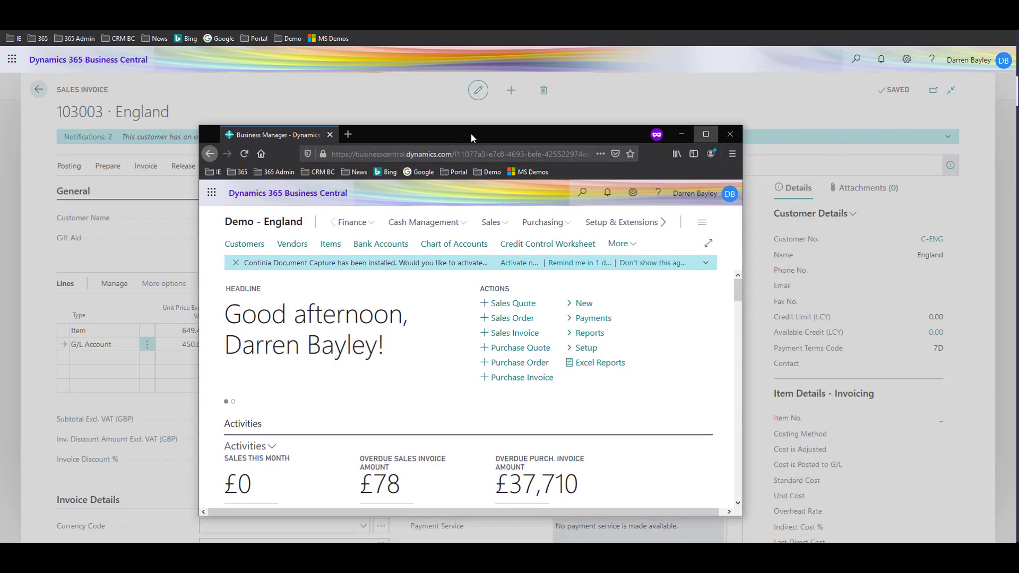
pyautogui.doubleClick(470, 134)
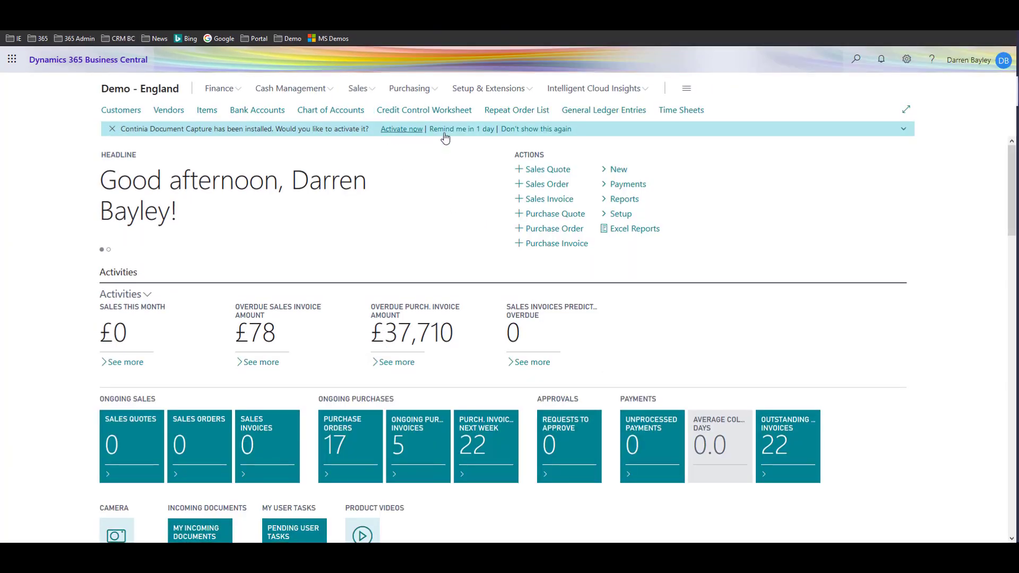
pyautogui.click(424, 89)
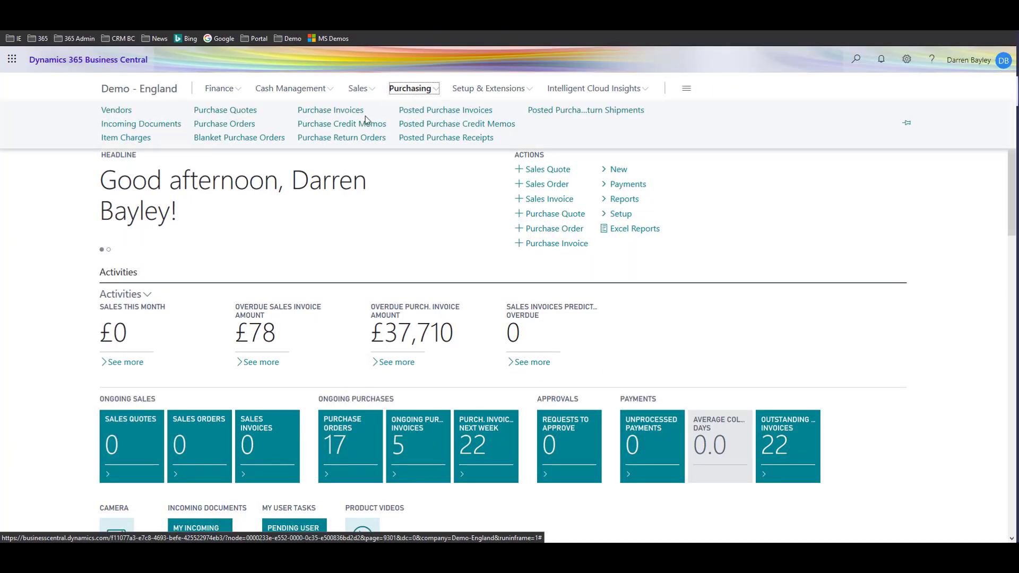
pyautogui.click(340, 114)
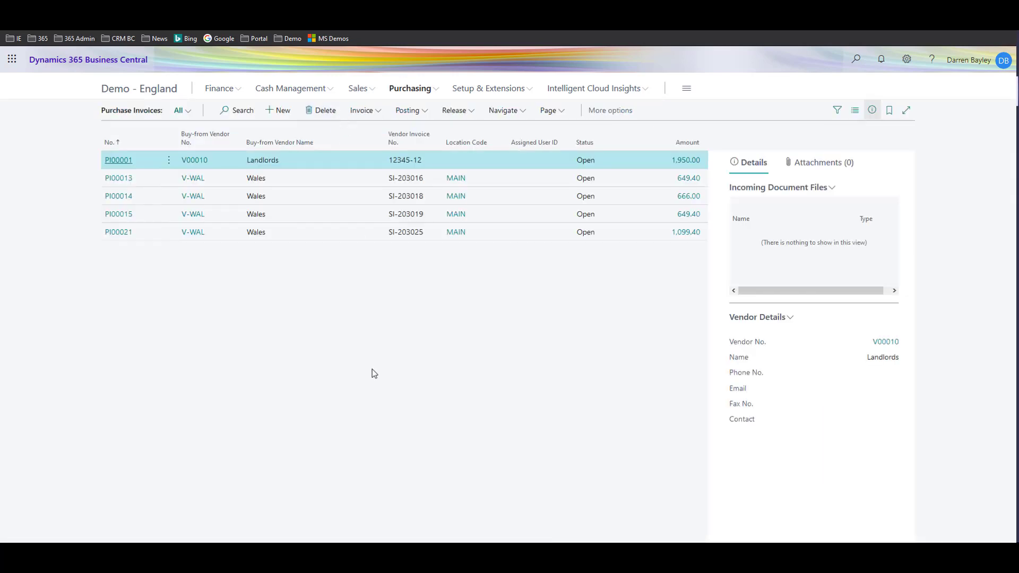
pyautogui.click(331, 236)
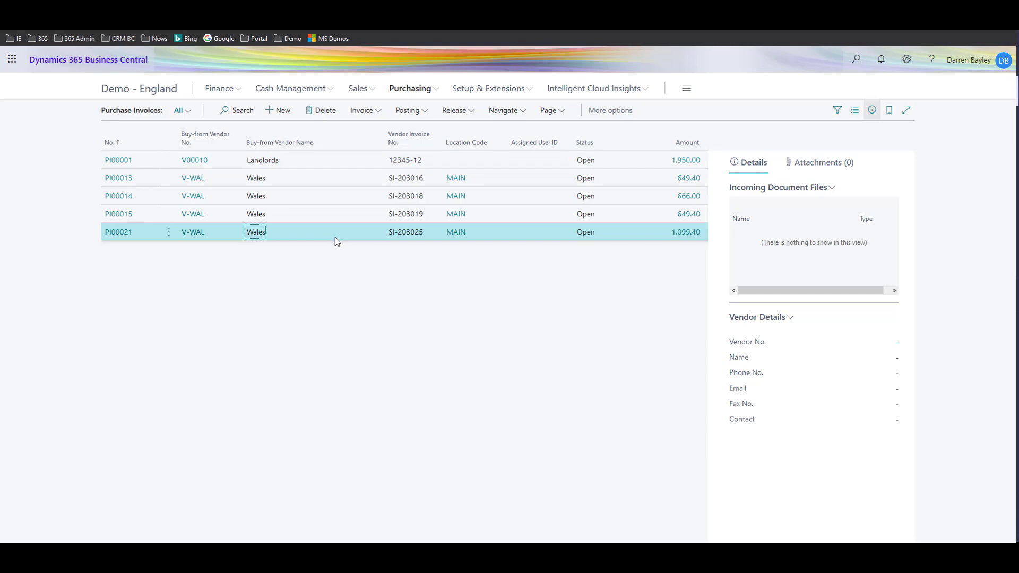
# - Open the 1,099.40 purchase invoice from Wales and reduce its General section to the main fields
pyautogui.moveTo(468, 5); pyautogui.dragTo(524, 113)
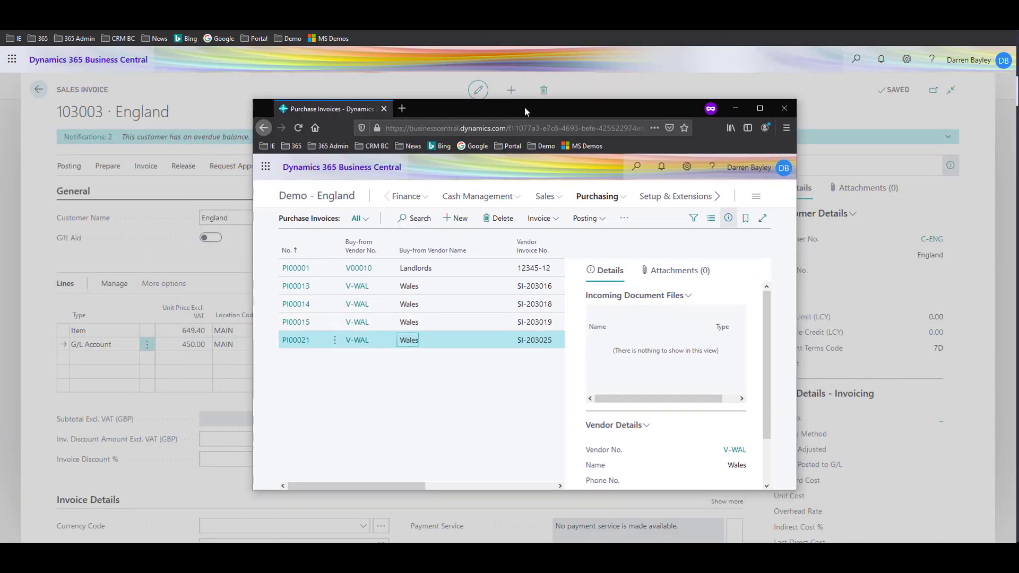
pyautogui.doubleClick(524, 107)
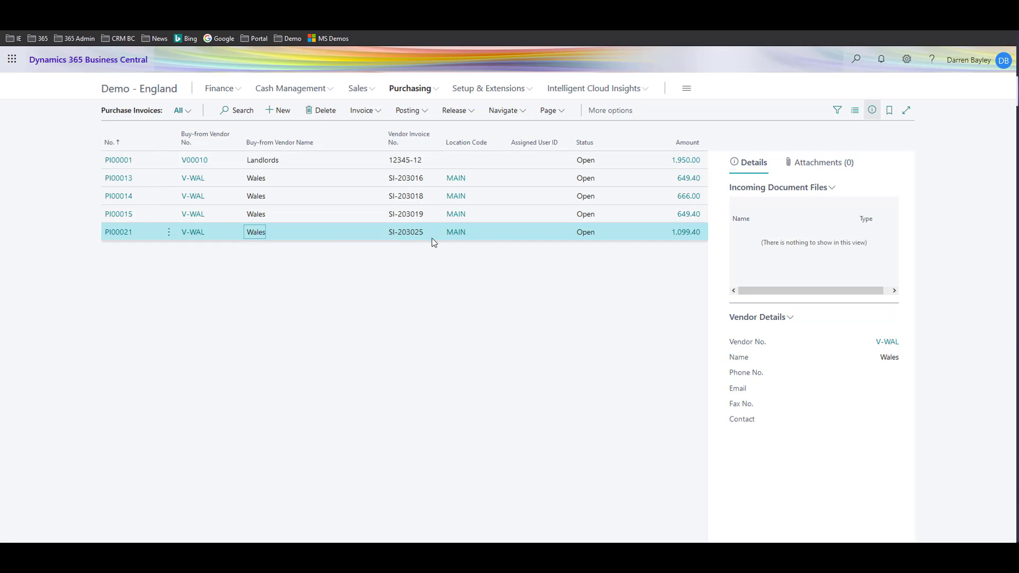
pyautogui.click(116, 236)
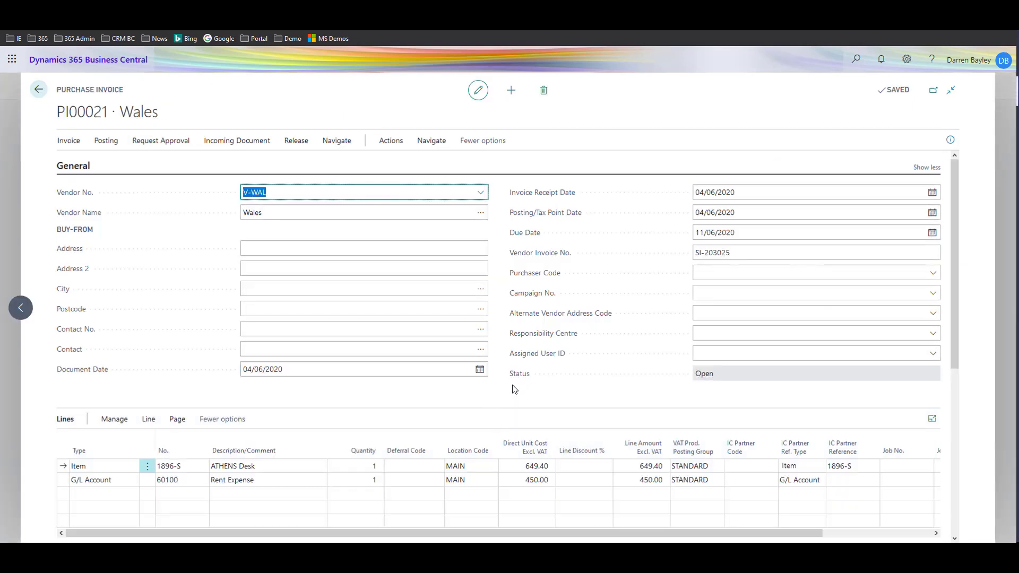
pyautogui.click(924, 169)
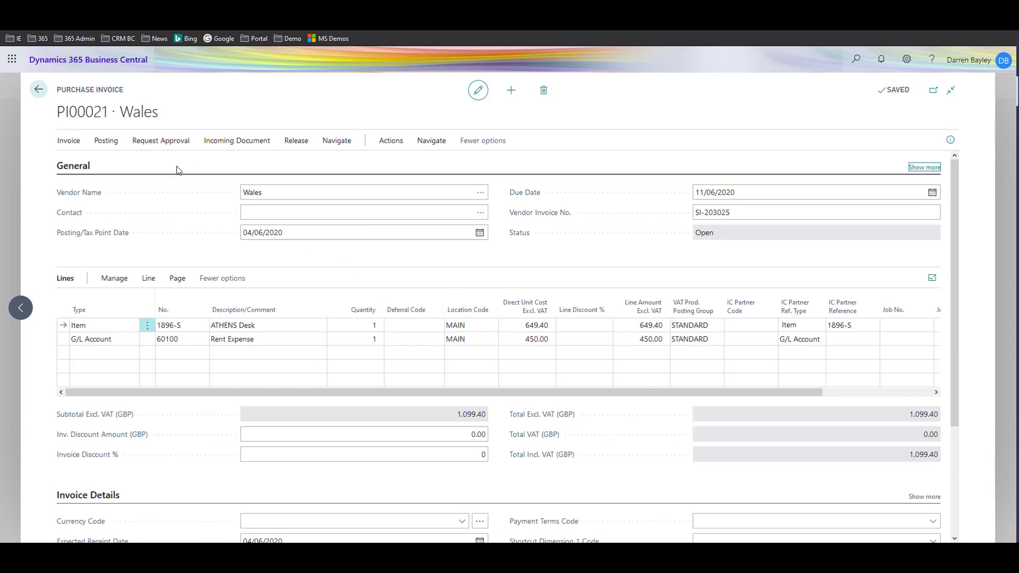
# - Post the Wales purchase invoice and decline to open the posted document
pyautogui.click(108, 141)
pyautogui.click(82, 167)
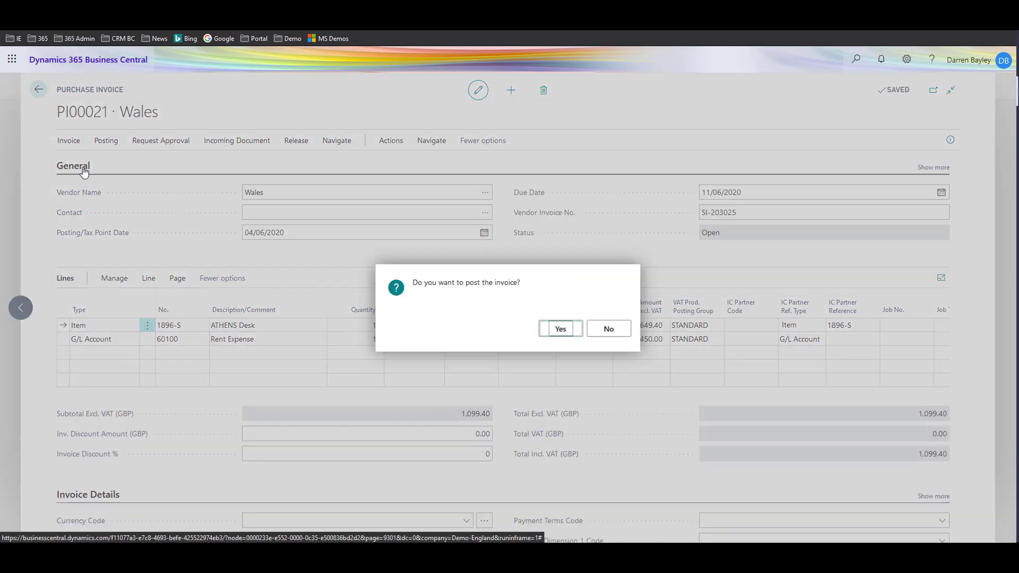
pyautogui.click(571, 338)
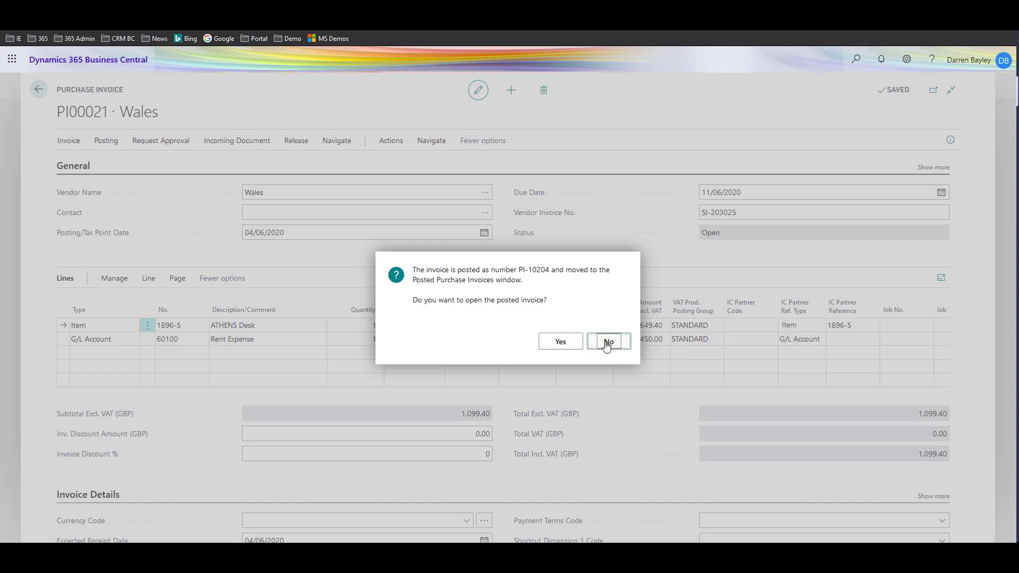
pyautogui.click(610, 344)
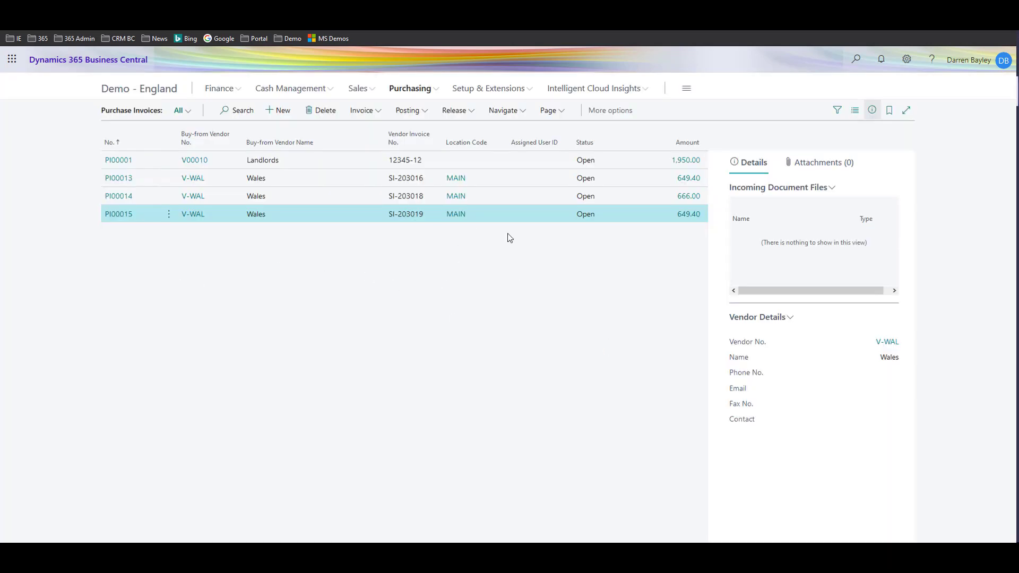
# - Create a new purchase invoice for the vendor Landlords
pyautogui.click(438, 90)
pyautogui.click(284, 111)
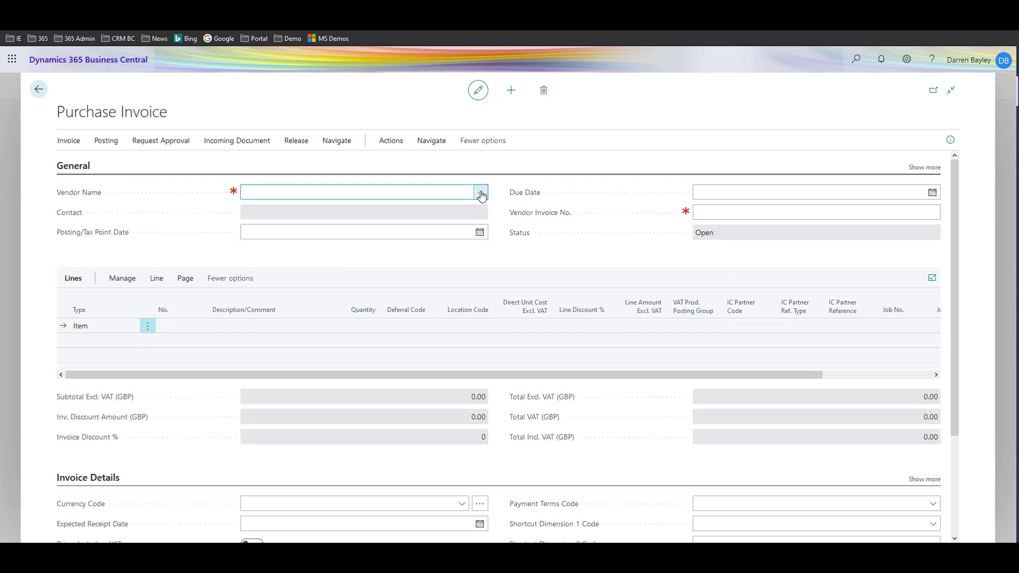
pyautogui.click(481, 194)
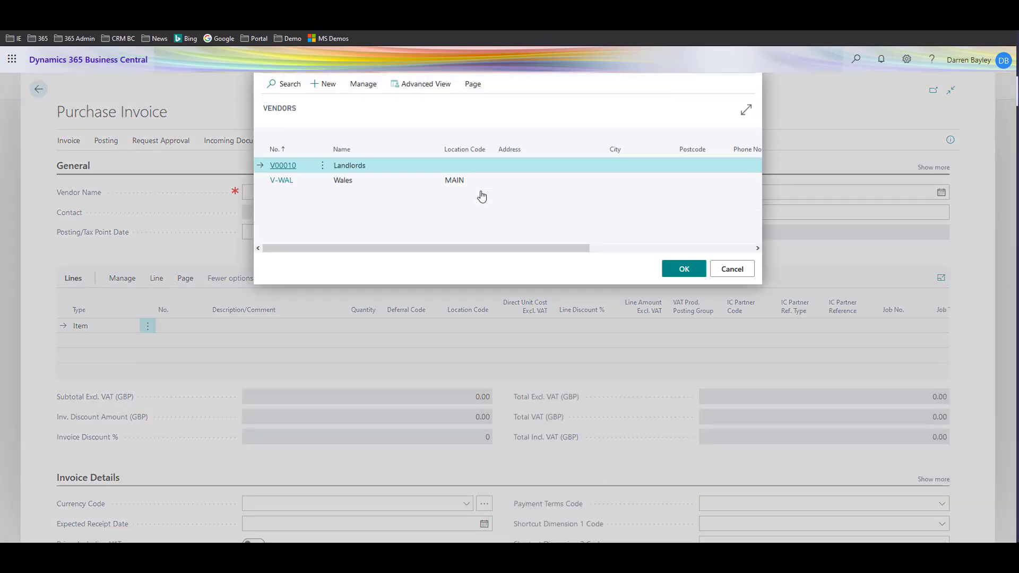
pyautogui.click(684, 270)
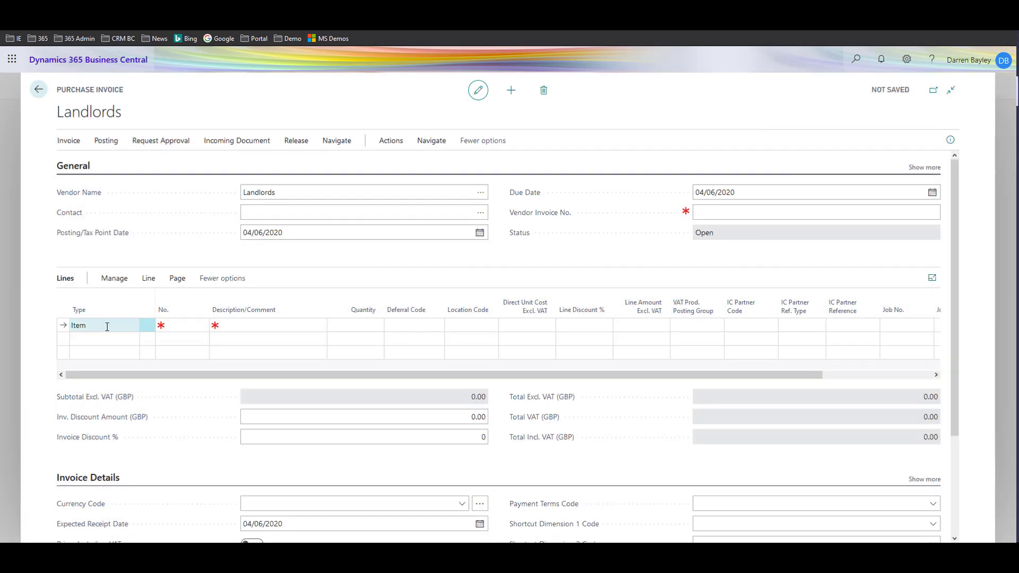
# - Set the first invoice line to type G/L Account with account 60100, Rent Expense
pyautogui.click(106, 327)
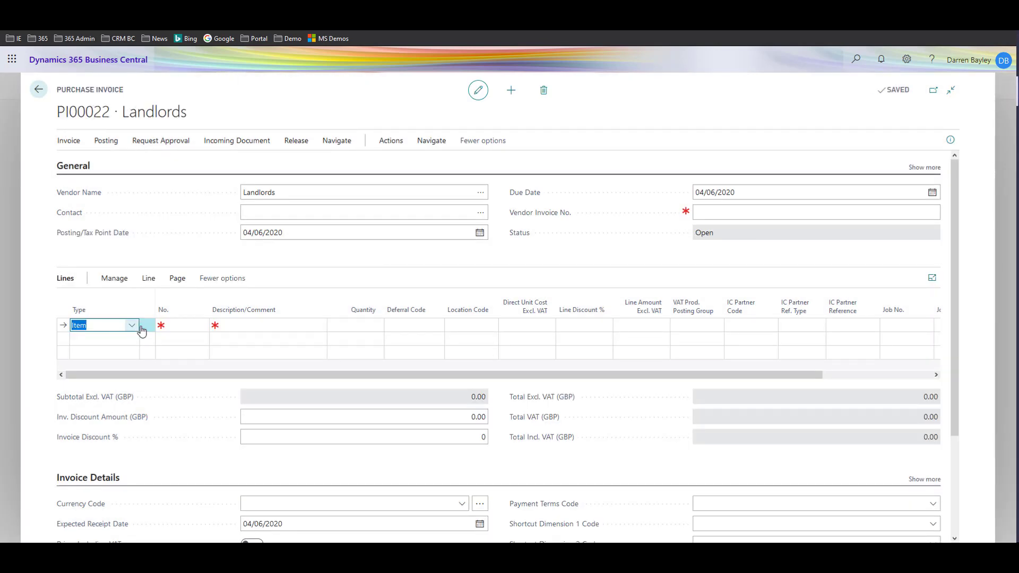
pyautogui.click(132, 325)
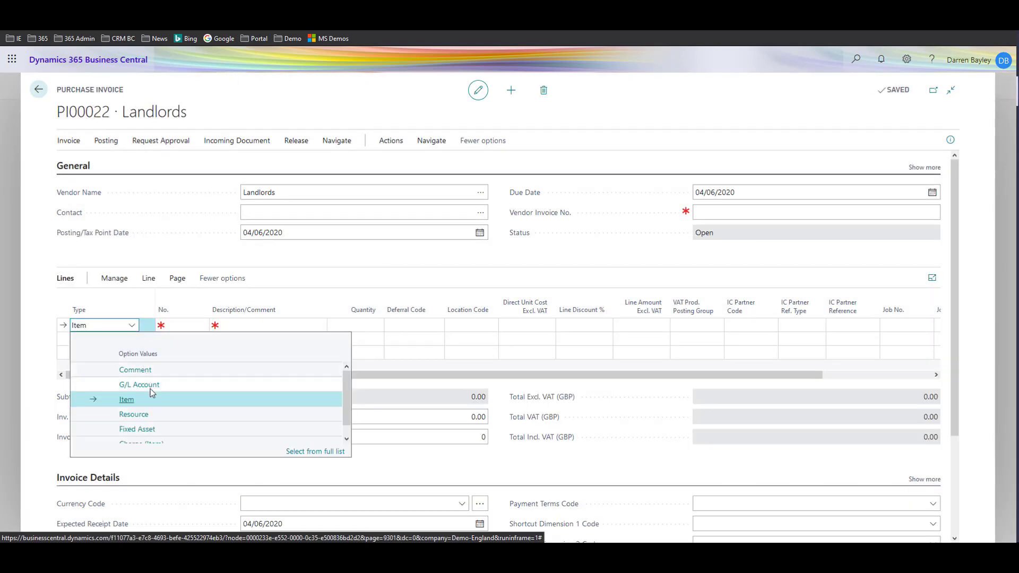
pyautogui.click(139, 384)
pyautogui.click(189, 325)
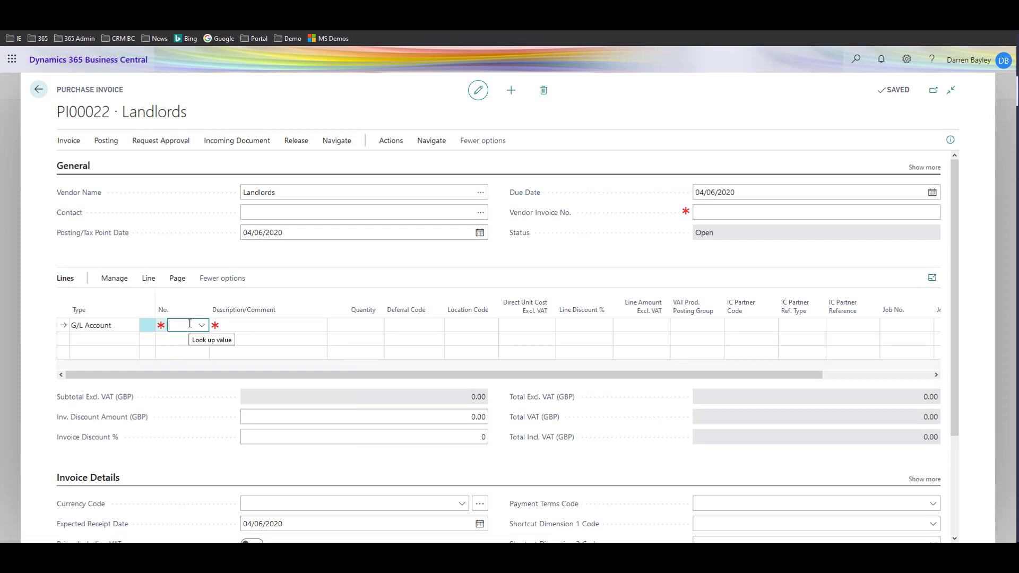
pyautogui.write('60100')
pyautogui.press('Tab')
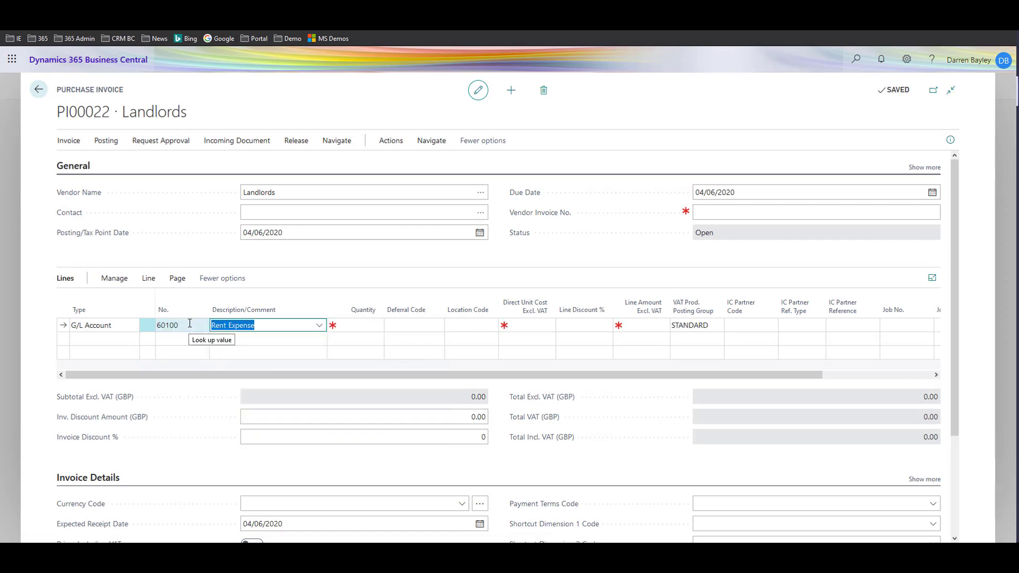
# - Give the rent expense line a quantity of 1 and a direct unit cost of 600 excluding VAT
pyautogui.press('Tab')
pyautogui.press('Tab')
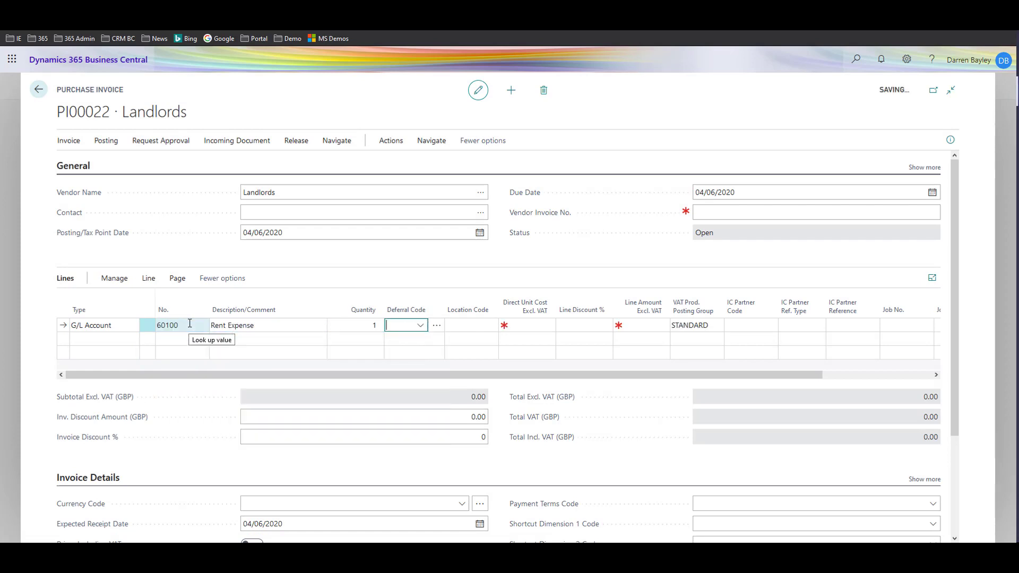
pyautogui.press('Tab')
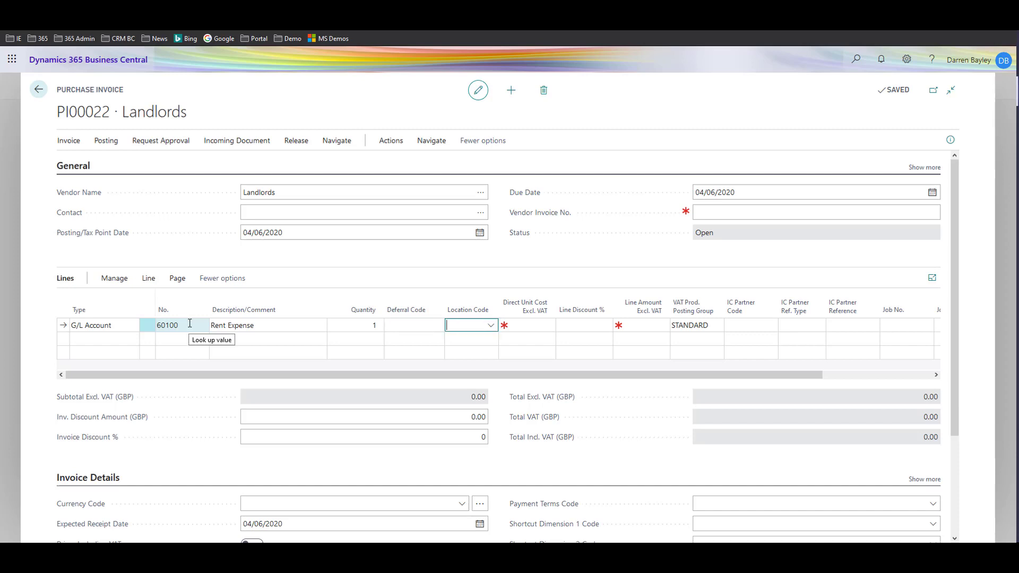
pyautogui.press('Tab')
pyautogui.write('600')
pyautogui.press('Tab')
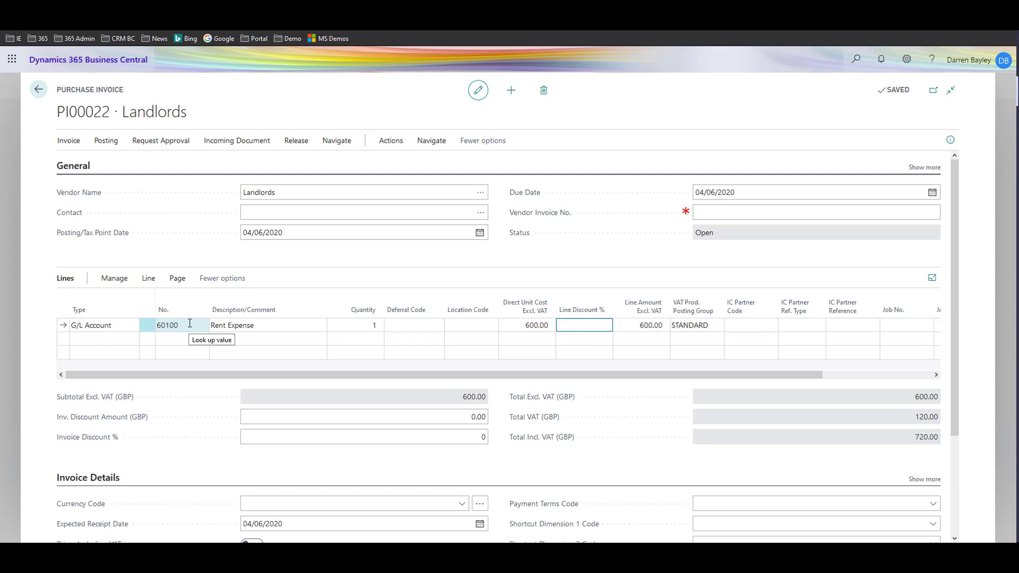
# - Enter TYGHGFGH as the vendor invoice number and add a second G/L Account line for account 60100, Rent Expense
pyautogui.click(704, 210)
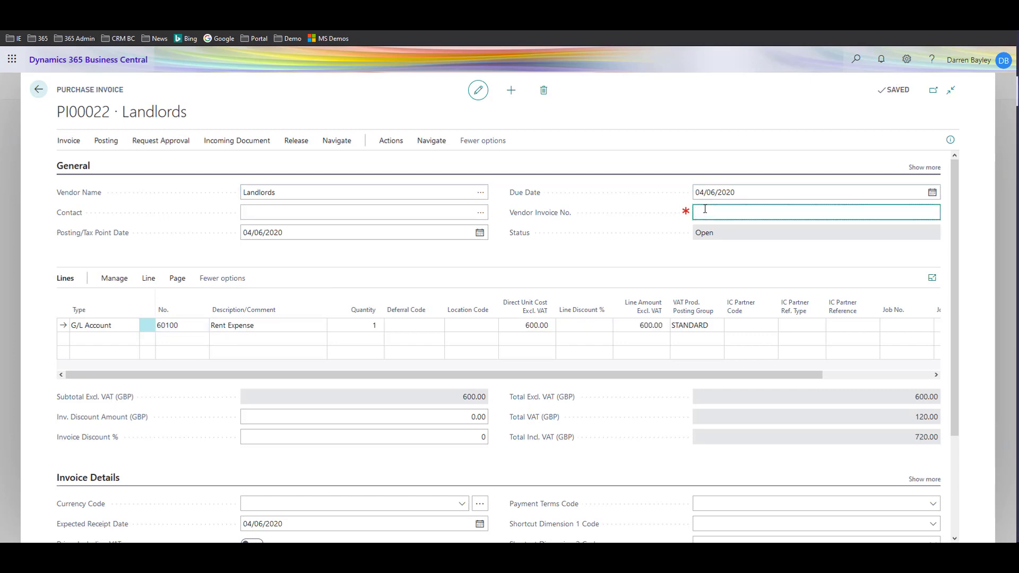
pyautogui.write('tyghgfgh')
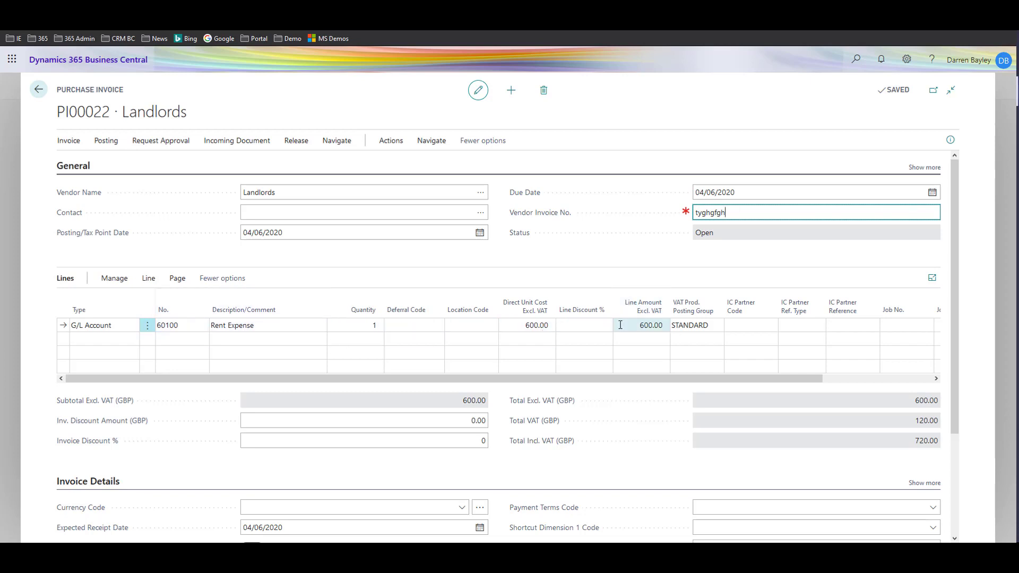
pyautogui.click(119, 340)
pyautogui.click(133, 340)
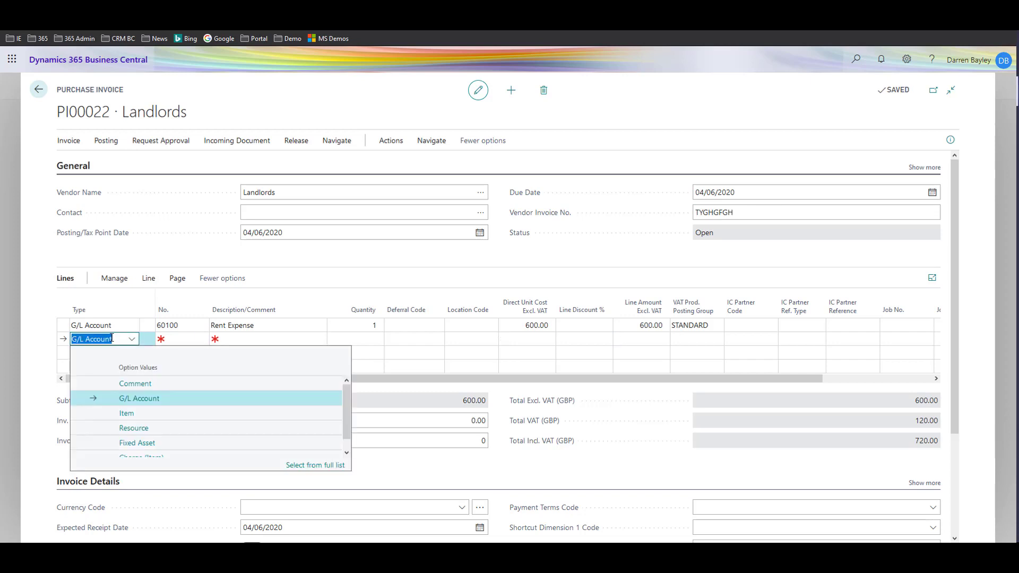
pyautogui.click(190, 338)
pyautogui.write('60100')
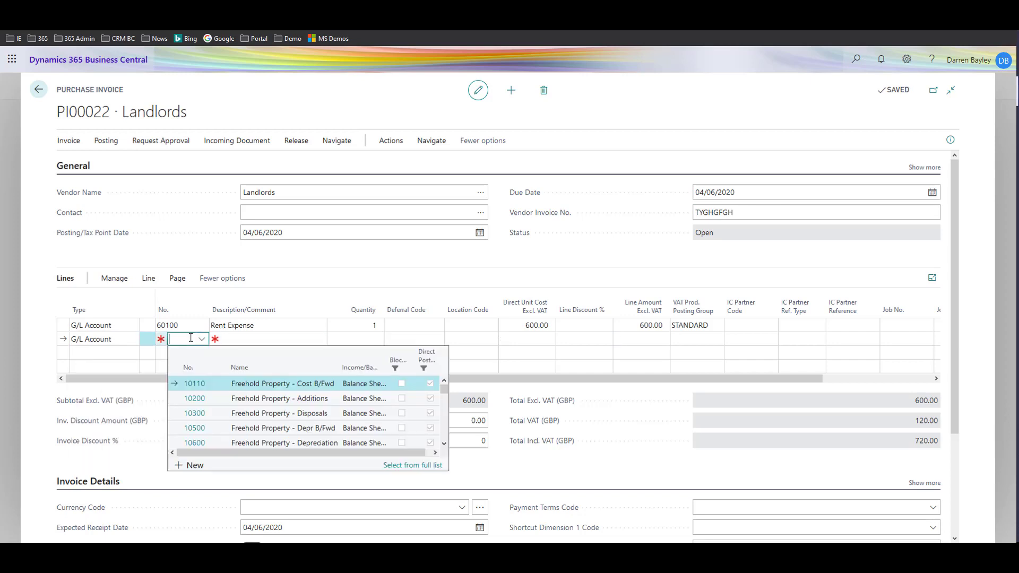
pyautogui.press('Tab')
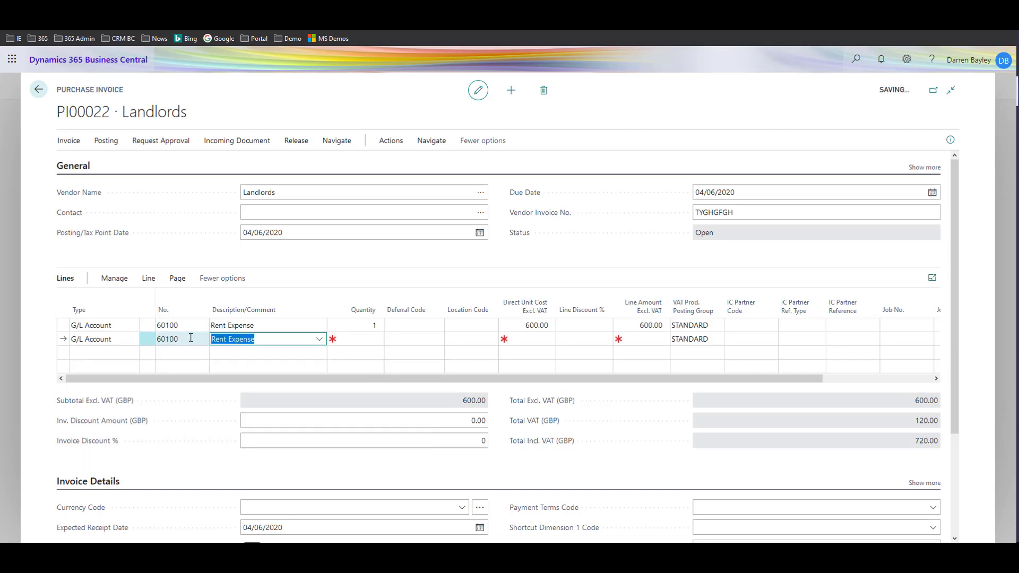
# - Give the second rent expense line a quantity of 1 and a direct unit cost of 400 excluding VAT
pyautogui.press('Tab')
pyautogui.write('1')
pyautogui.press('Tab')
pyautogui.press('Tab')
pyautogui.press('Tab')
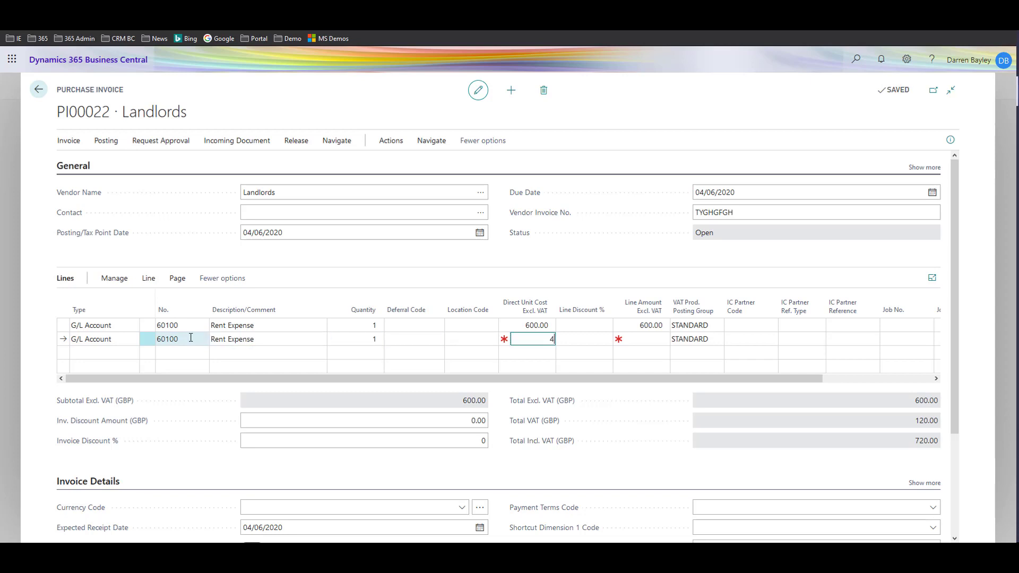
pyautogui.press('Tab')
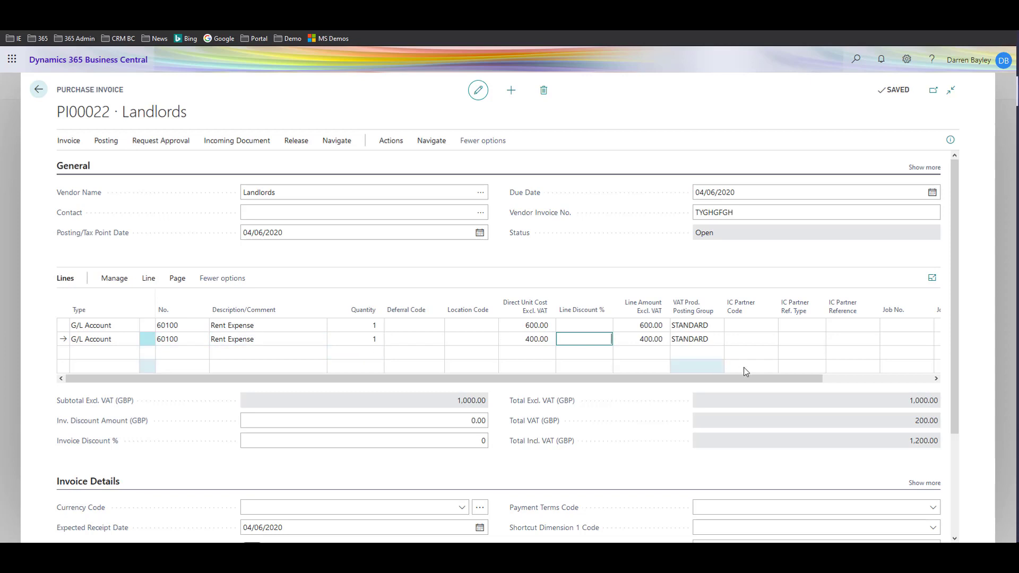
# - Assign the second rent line to IC partner WALES with G/L account 60100 as the IC partner reference
pyautogui.moveTo(688, 379); pyautogui.dragTo(785, 377)
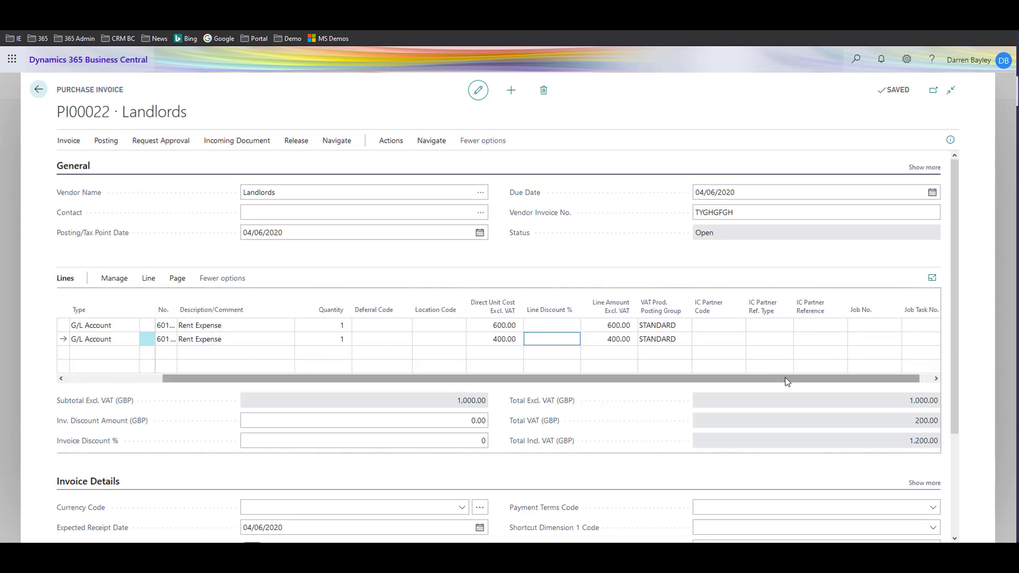
pyautogui.click(712, 343)
pyautogui.click(715, 340)
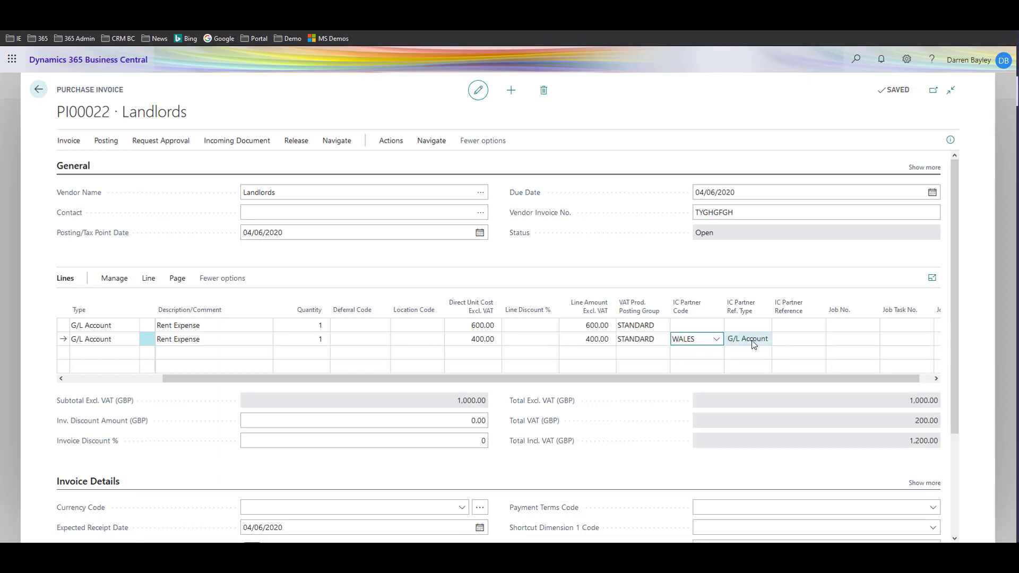
pyautogui.click(789, 339)
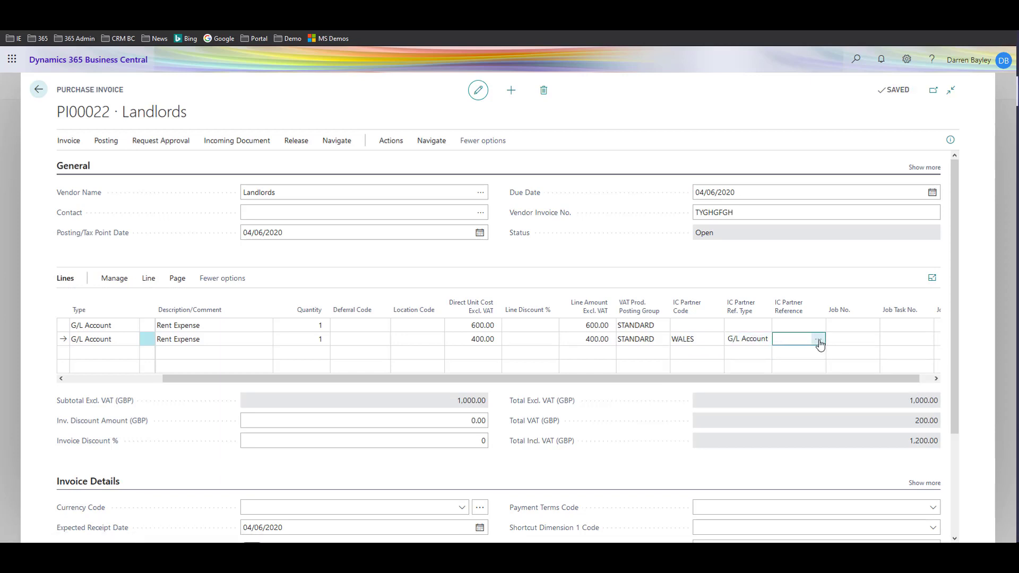
pyautogui.write('60100')
pyautogui.press('Tab')
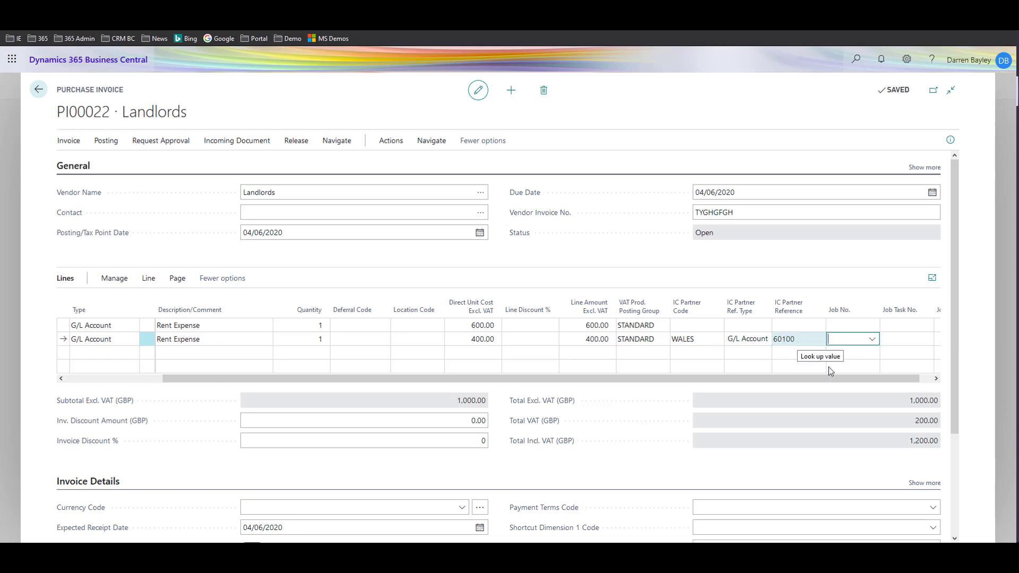
# - Preview the posting of the Landlords invoice and examine its G/L entries, including the Owed by Wales and offsetting Rent Expense lines
pyautogui.click(106, 141)
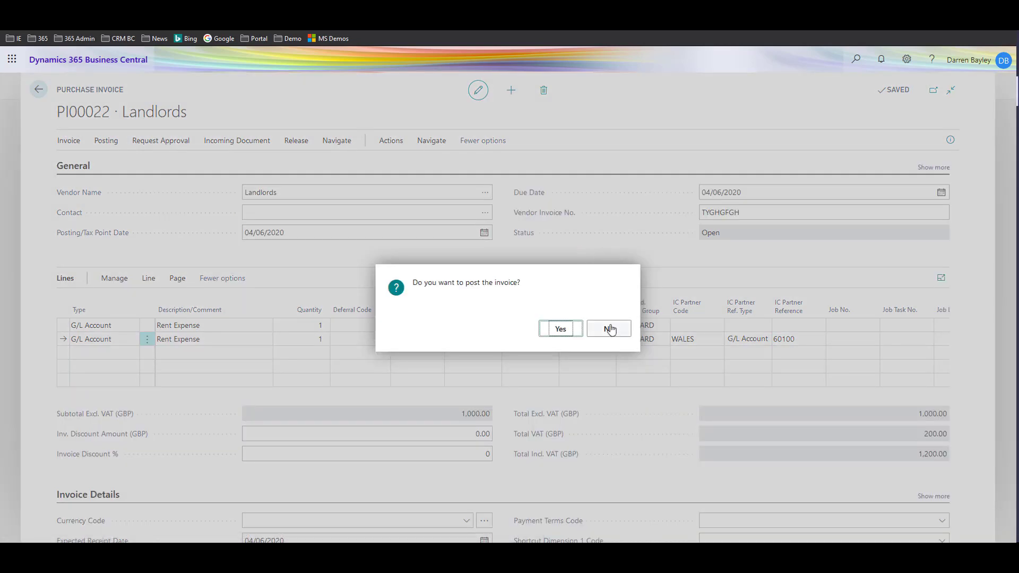
pyautogui.click(609, 330)
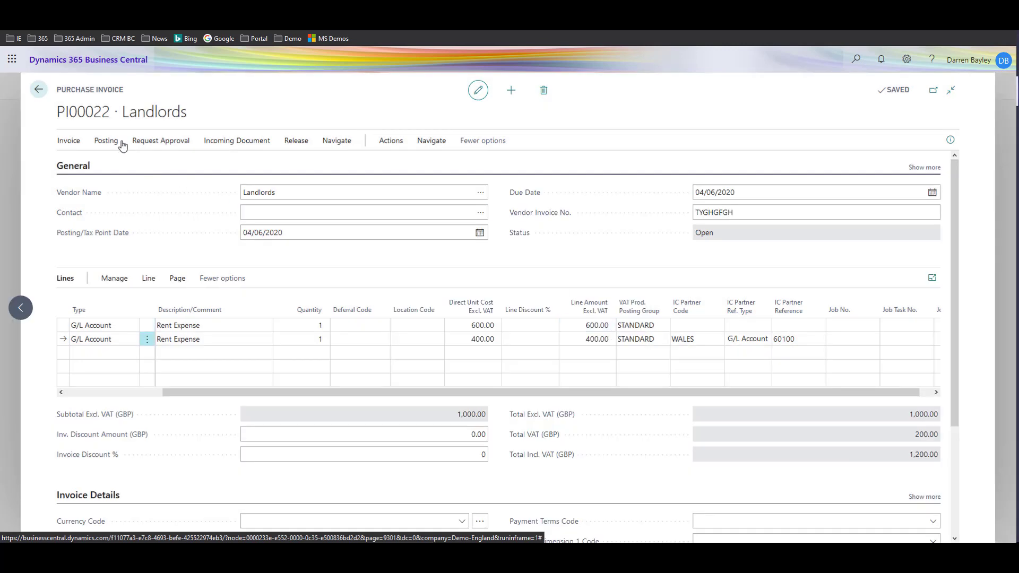
pyautogui.click(106, 141)
pyautogui.click(235, 171)
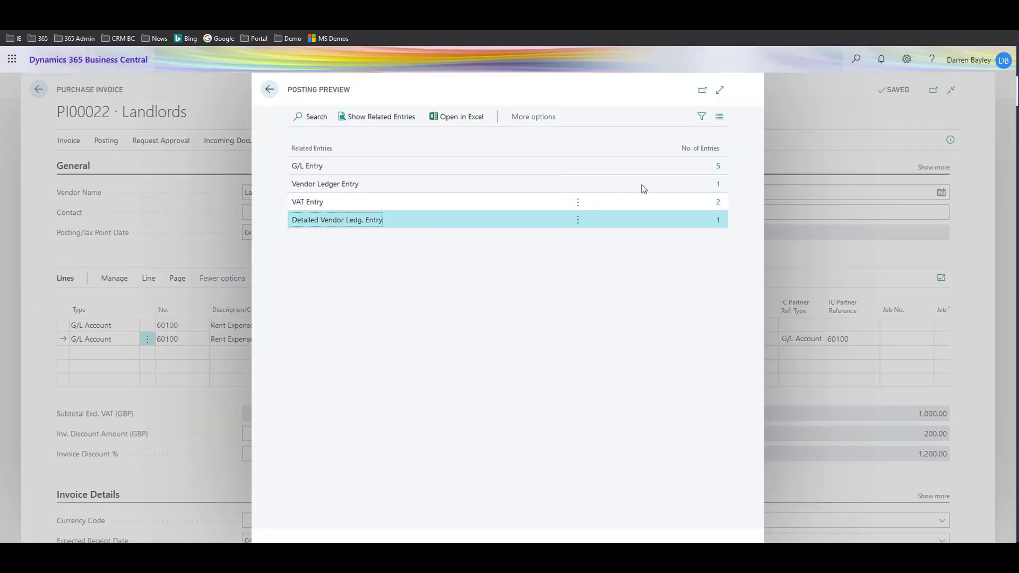
pyautogui.click(718, 167)
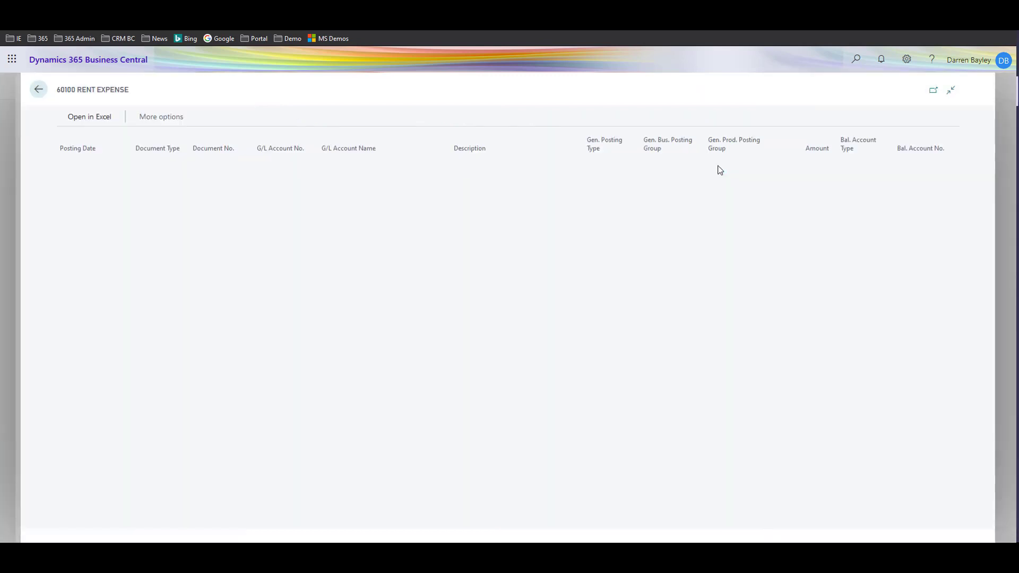
pyautogui.click(383, 167)
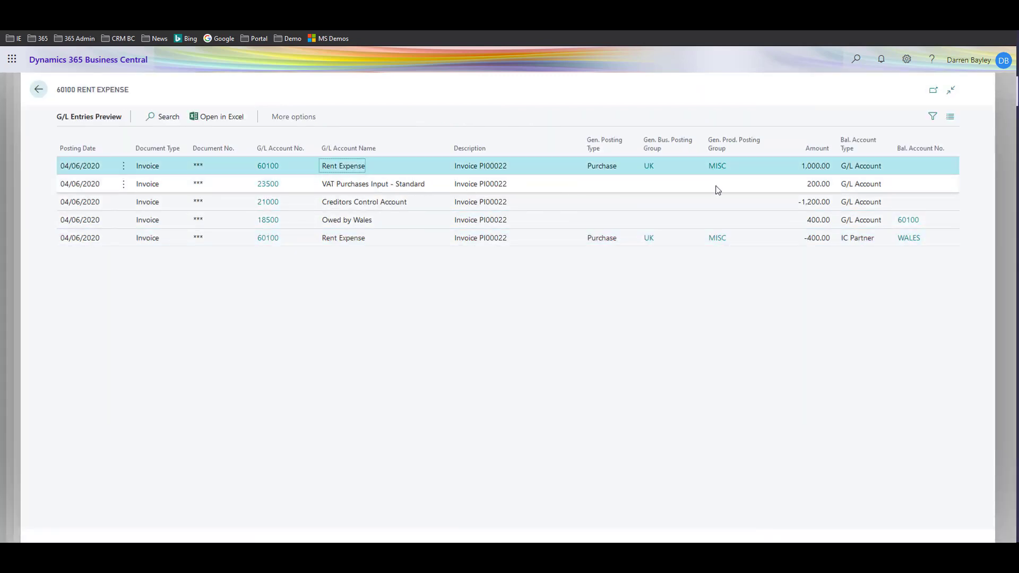
pyautogui.click(369, 222)
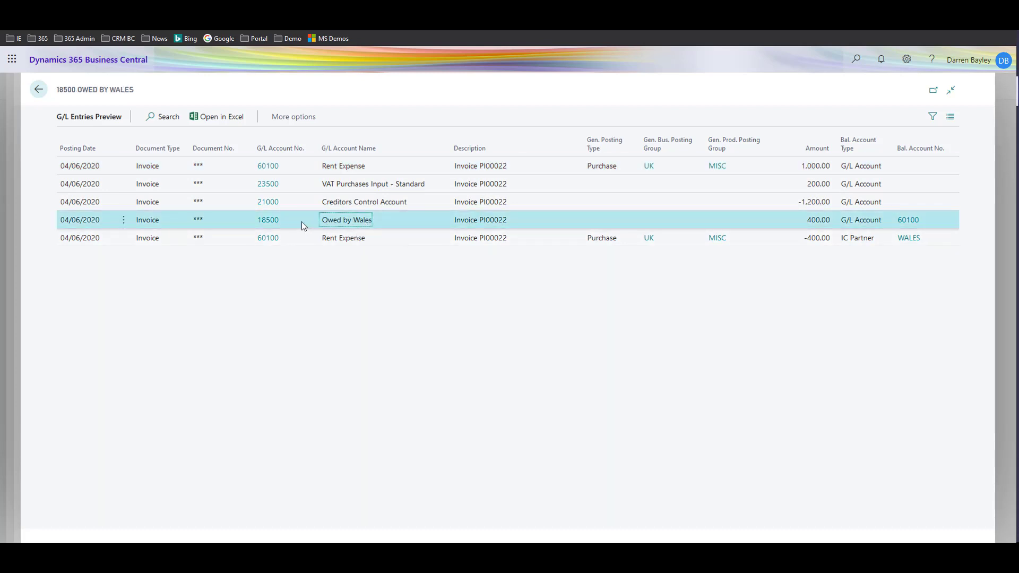
pyautogui.click(359, 239)
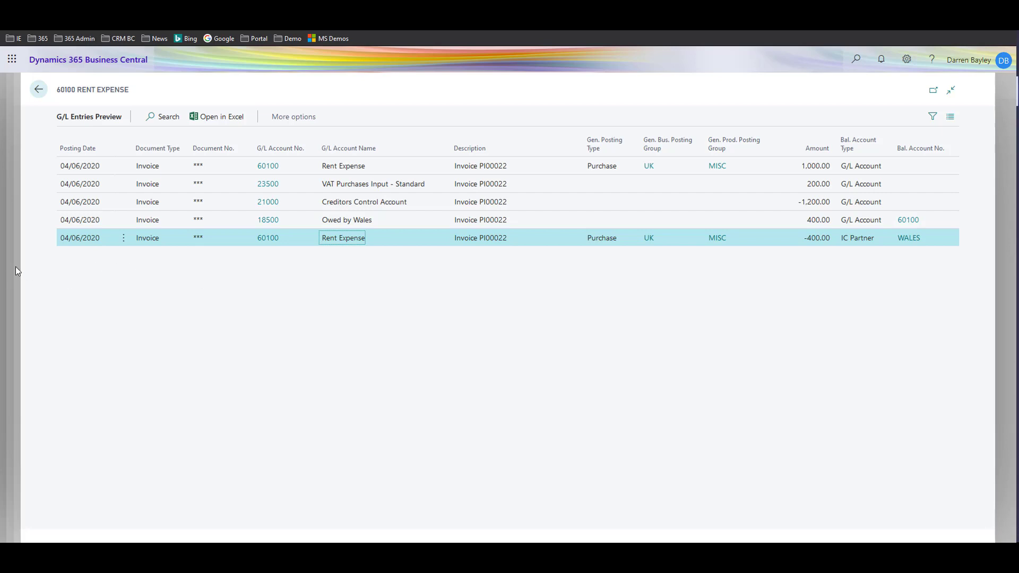
pyautogui.press('Escape')
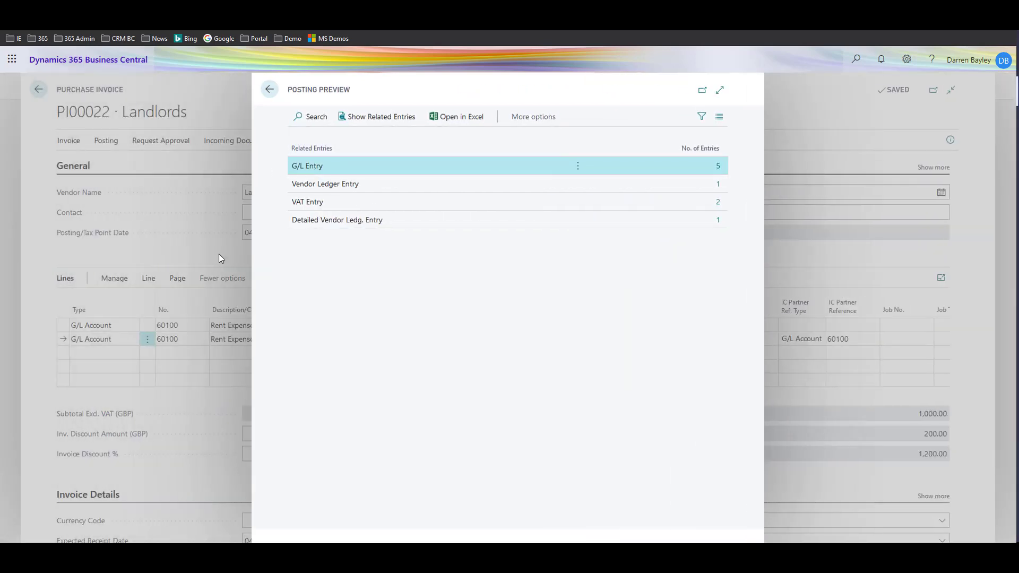
pyautogui.press('Escape')
# - Post the Landlords purchase invoice
pyautogui.click(105, 142)
pyautogui.click(79, 167)
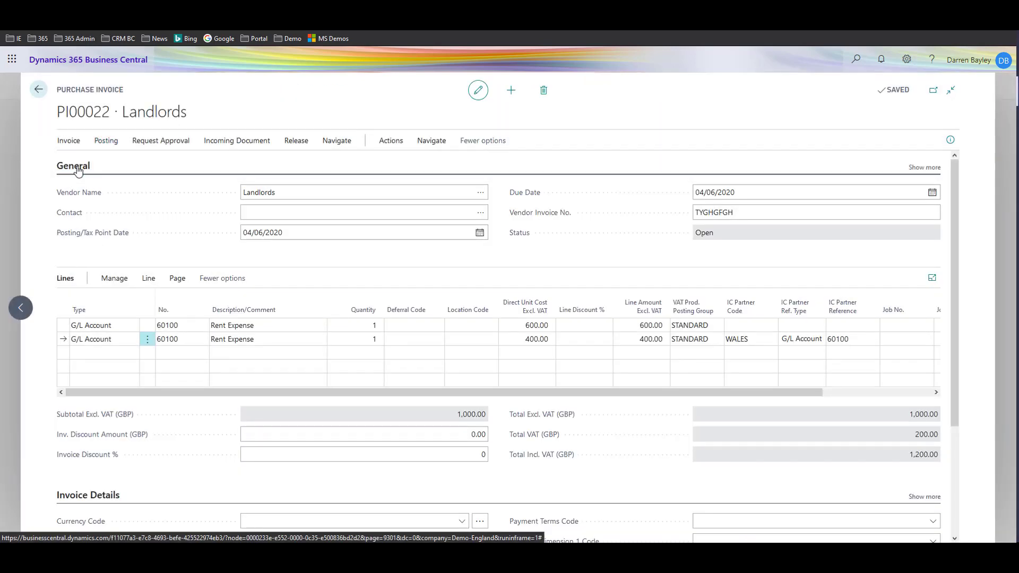
pyautogui.click(555, 328)
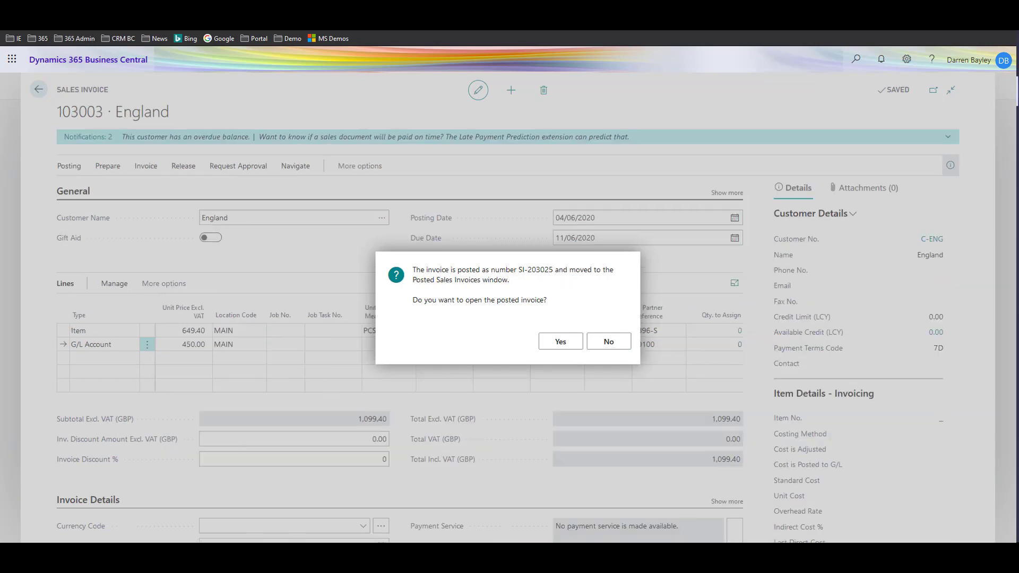
# - In Demo - Wales, view the posted England sales invoice and return to the sales invoices list
pyautogui.click(567, 345)
pyautogui.press('Return')
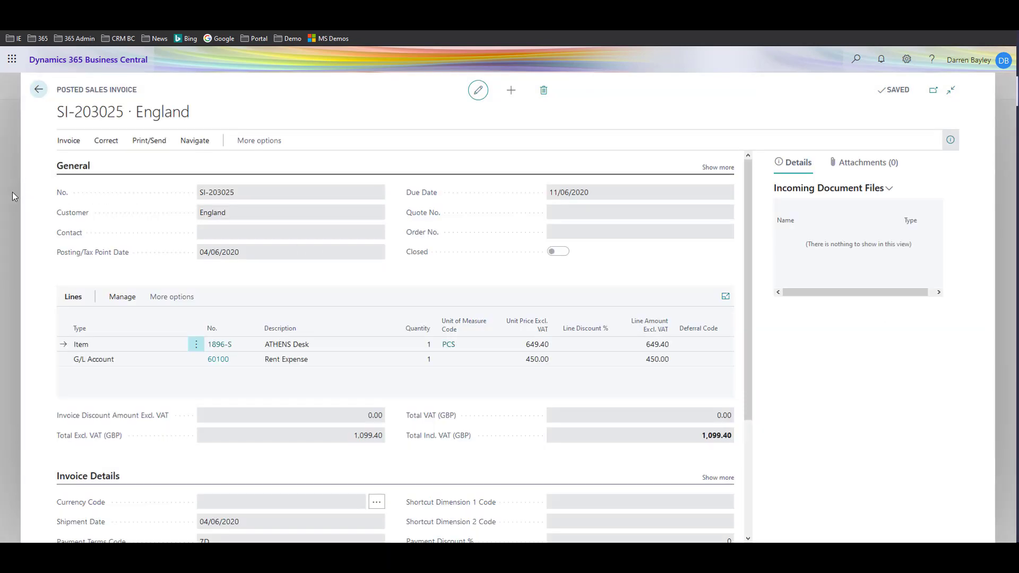
pyautogui.press('Escape')
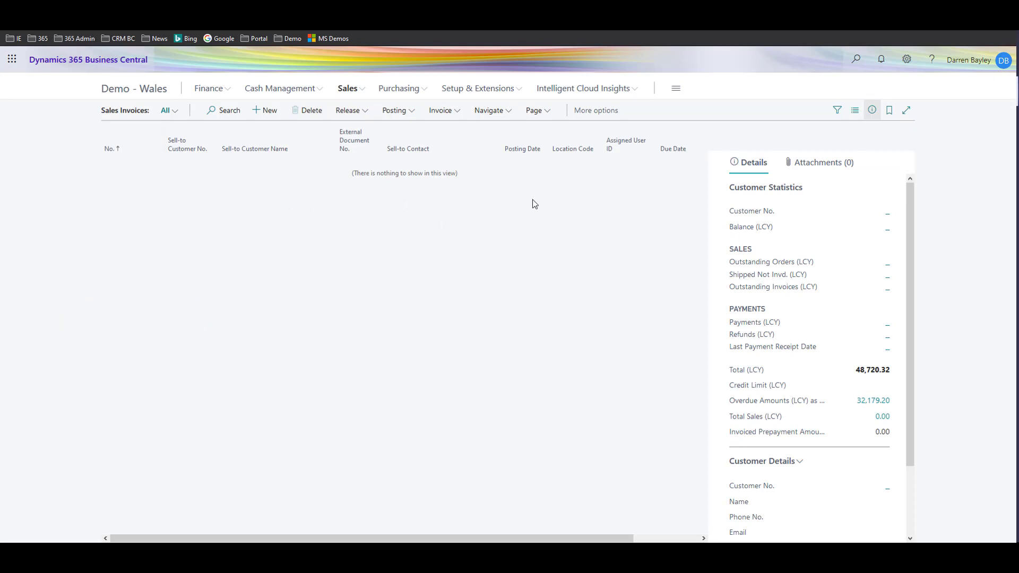
# - Search for the inbox pages and open Intercompany Inbox Transactions in the expanded view
pyautogui.click(856, 62)
pyautogui.write('inbo')
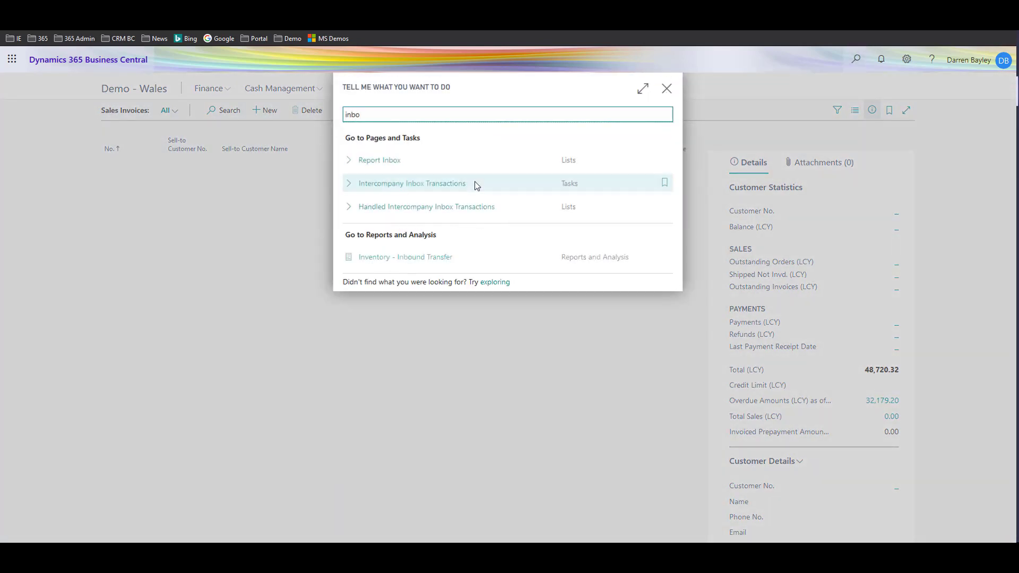
pyautogui.click(427, 187)
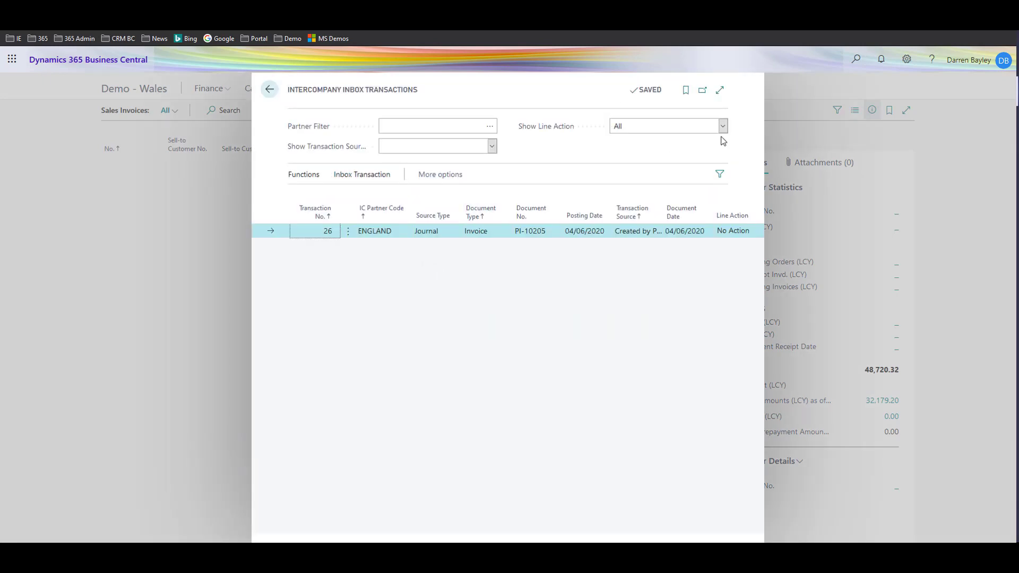
pyautogui.click(719, 90)
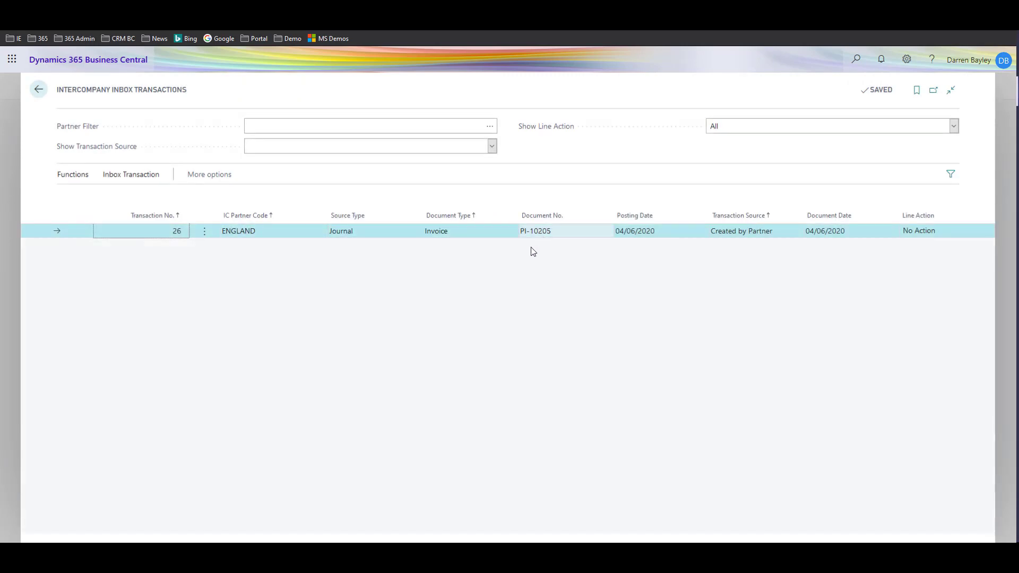
# - Examine the journal lines behind the ENGLAND inbox transaction, including the partner and G/L account amounts
pyautogui.click(205, 175)
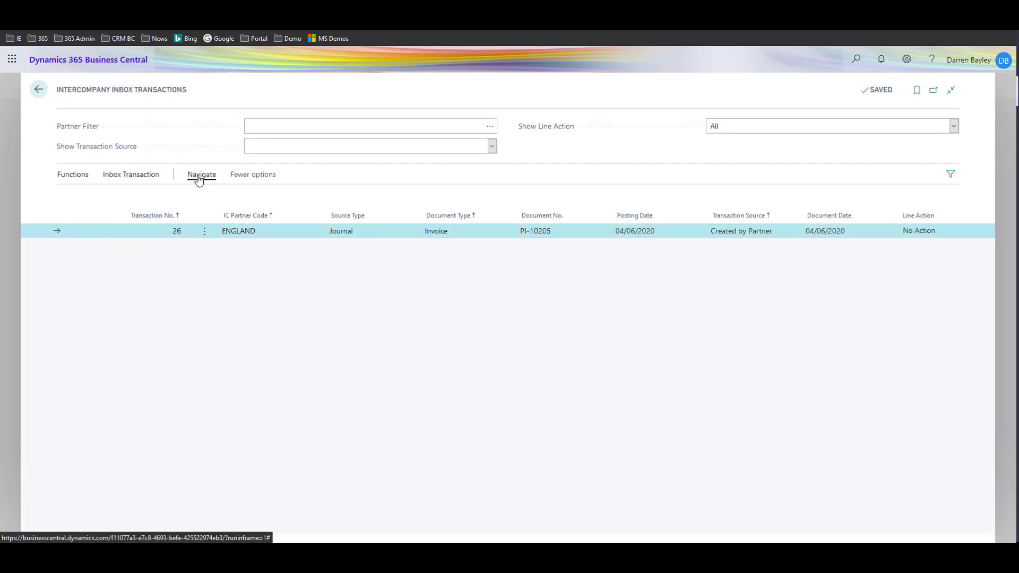
pyautogui.click(200, 176)
pyautogui.click(134, 200)
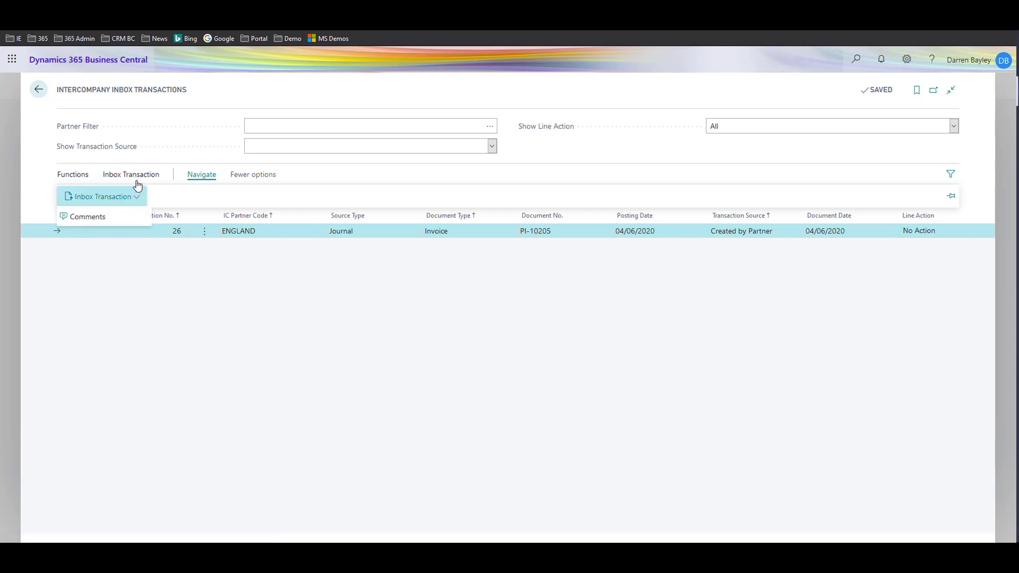
pyautogui.click(132, 176)
pyautogui.click(85, 197)
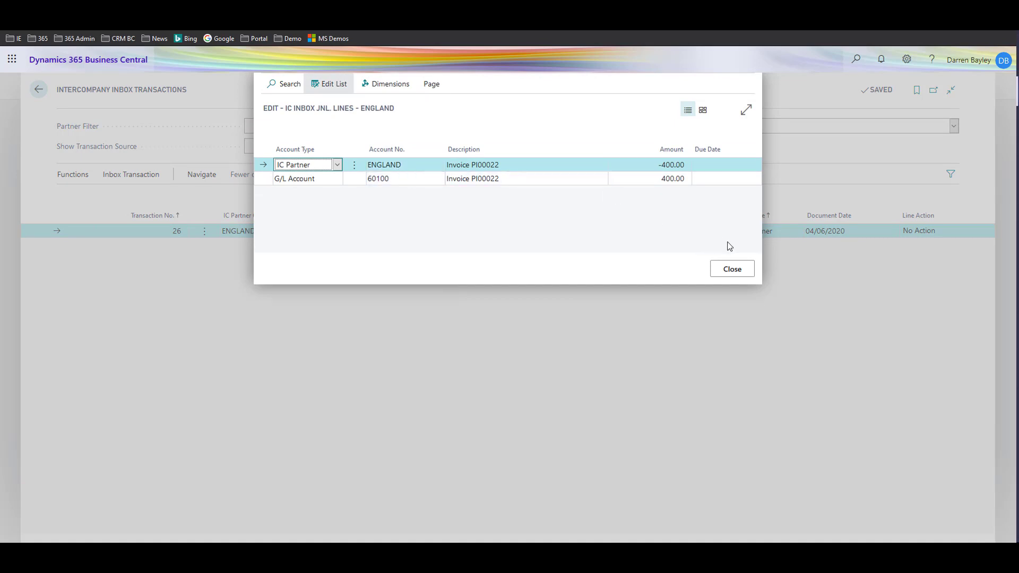
pyautogui.click(732, 269)
# - Accept the ENGLAND inbox transaction into the INTERCOMP journal template's NOVAT batch
pyautogui.click(74, 175)
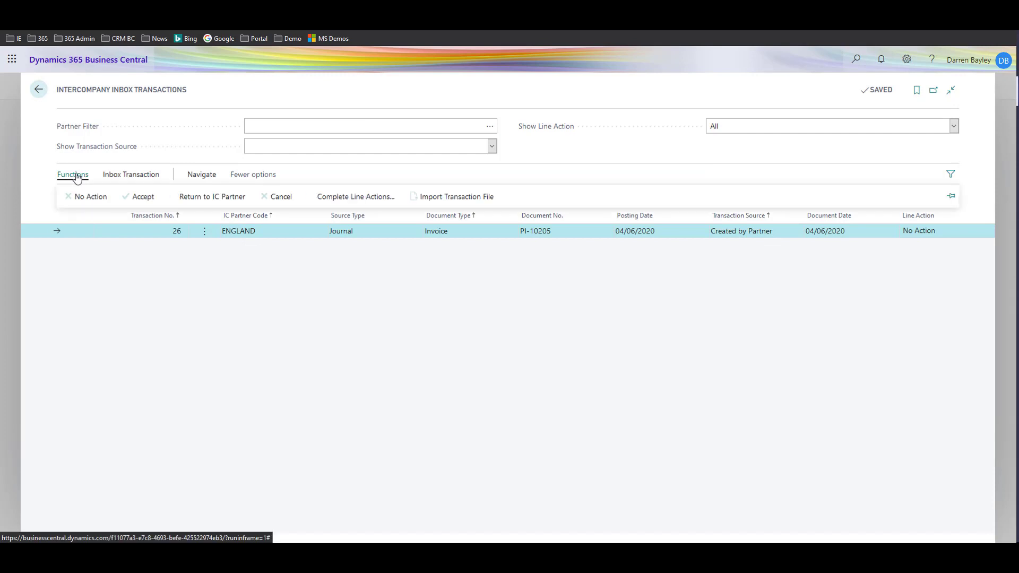
pyautogui.click(144, 197)
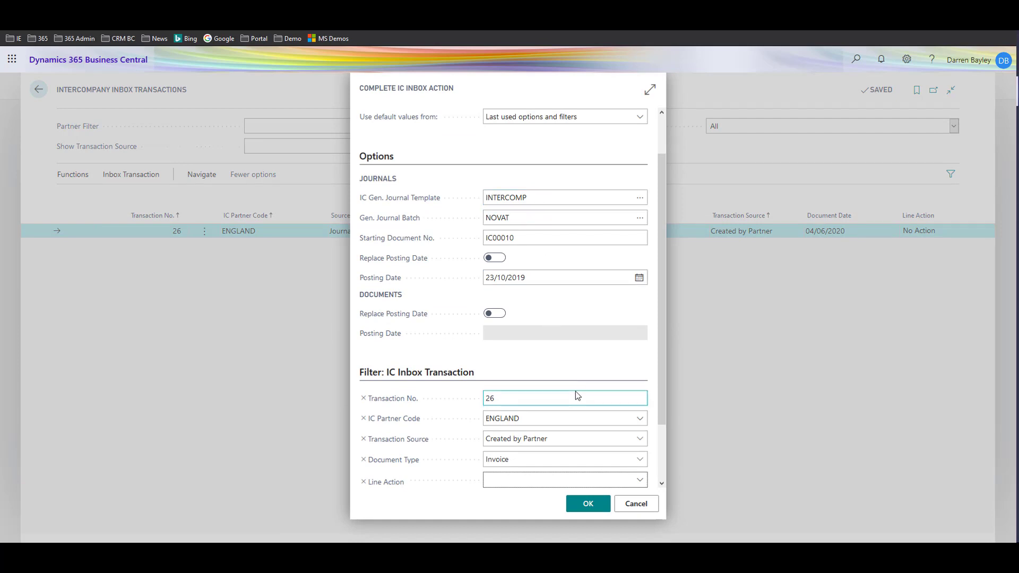
pyautogui.click(589, 507)
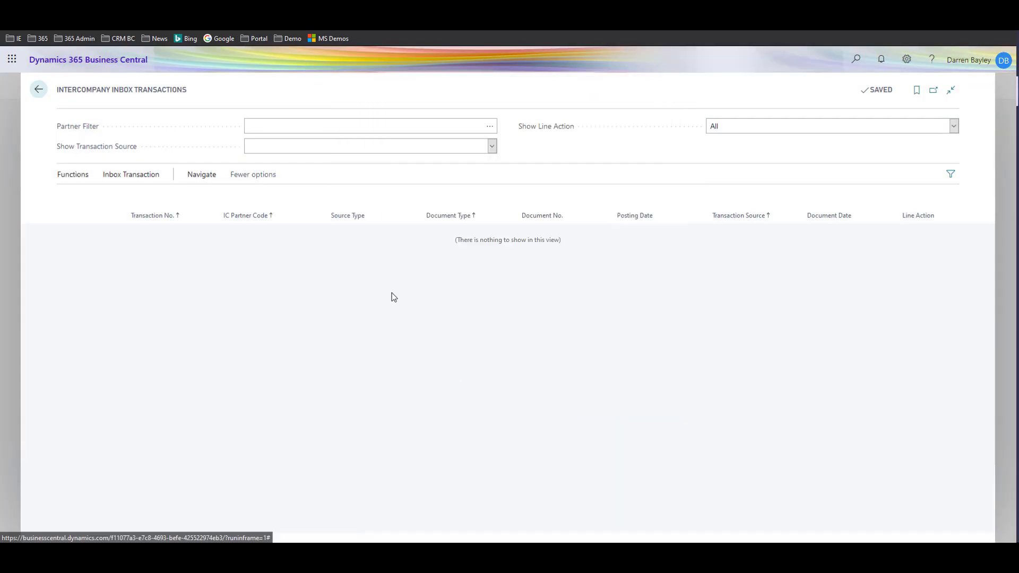
# - Leave the inbox and examine the Rent Expense line's balancing account type and number in the DEFAULT batch of the Intercompany General Journal
pyautogui.click(11, 229)
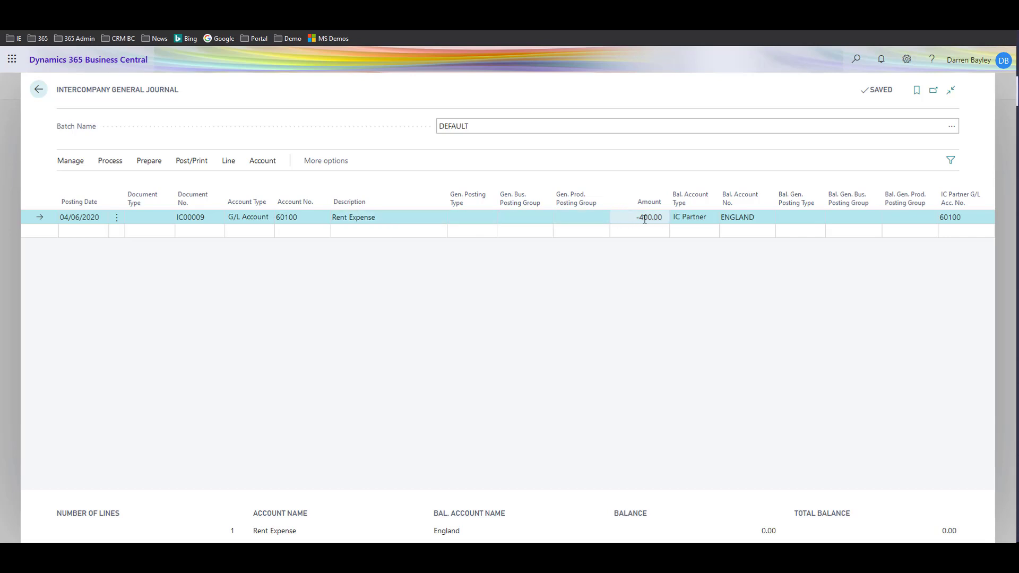
pyautogui.click(705, 221)
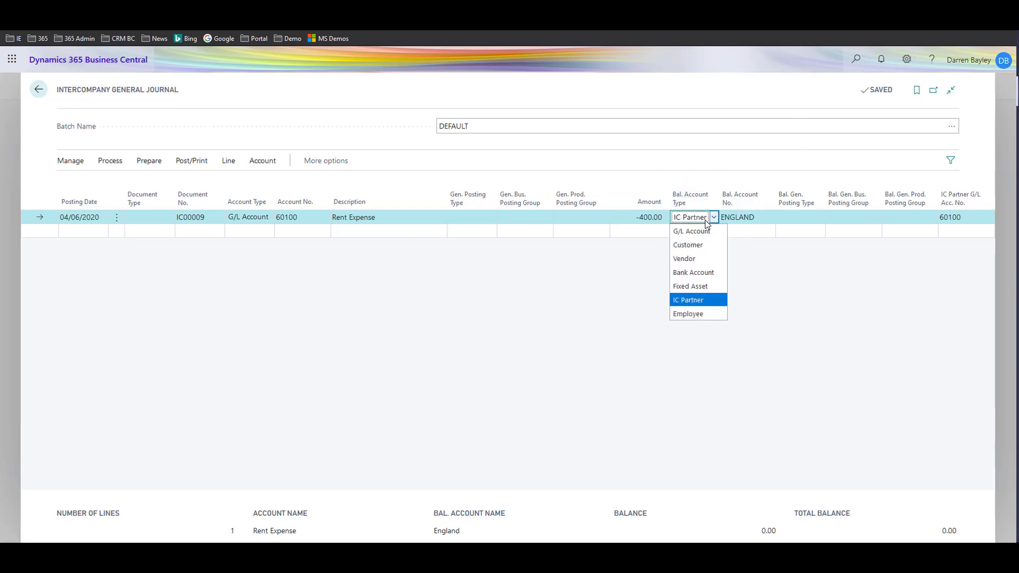
pyautogui.click(705, 219)
pyautogui.click(761, 217)
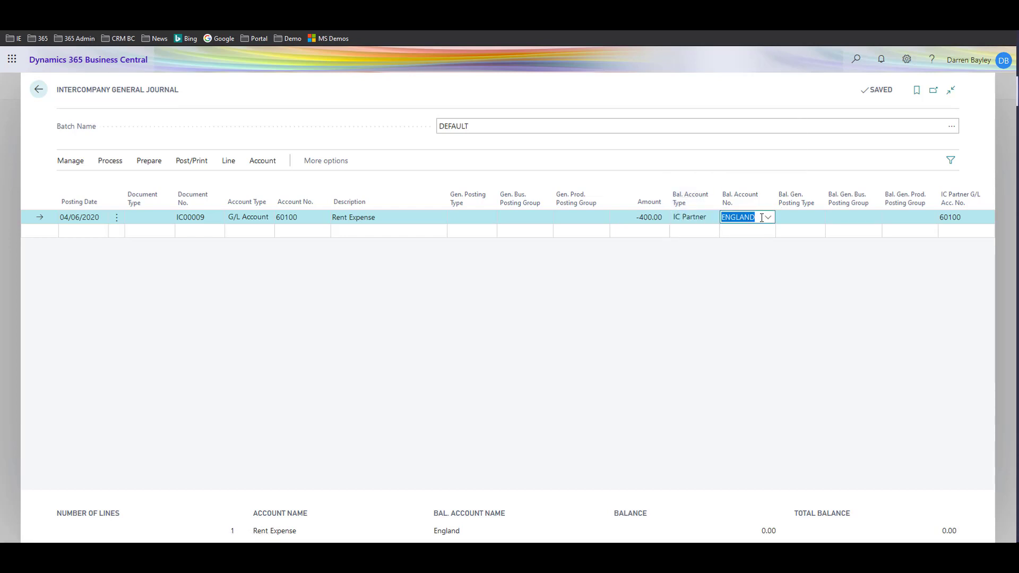
# - Examine the Rent Expense line's IC partner G/L account, balancing general posting type, and balancing business and product posting groups
pyautogui.click(971, 217)
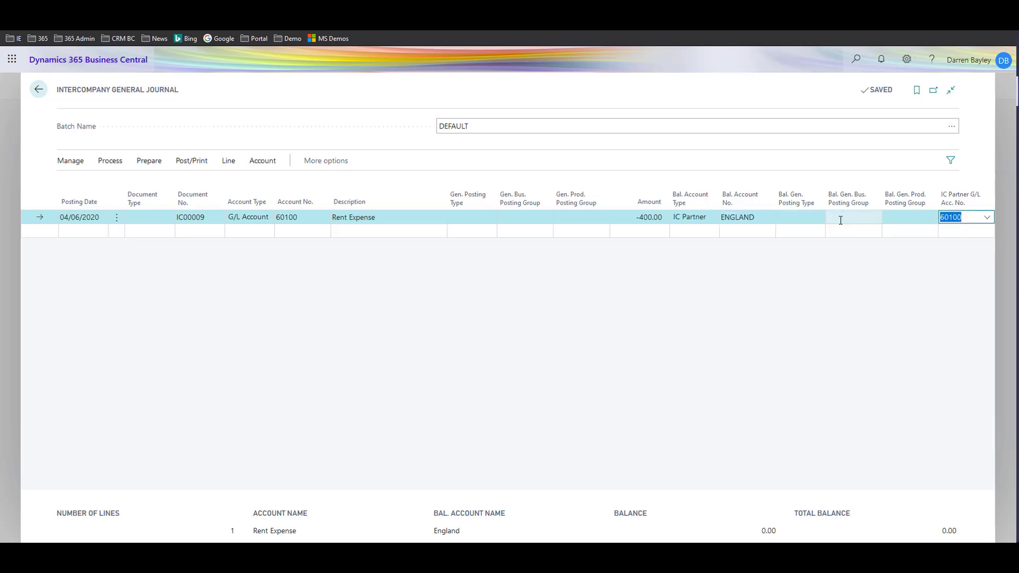
pyautogui.click(820, 218)
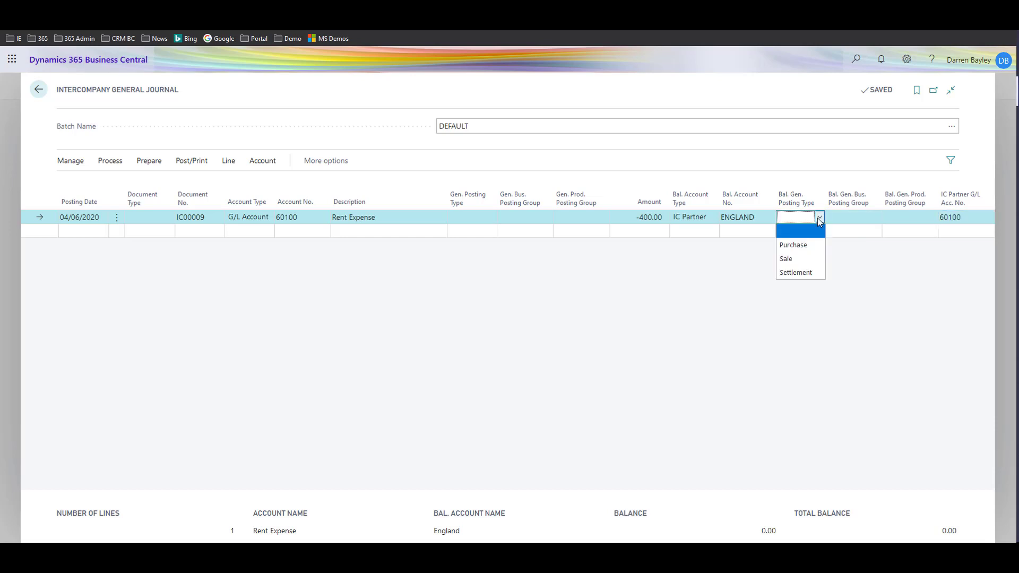
pyautogui.click(858, 218)
pyautogui.click(905, 217)
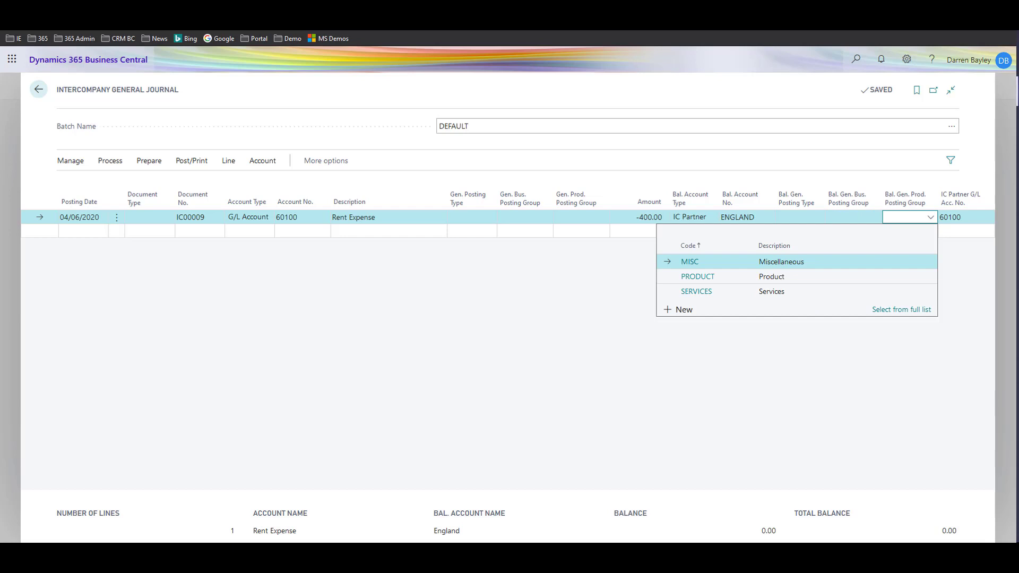
# - Preview the posting of the Rent Expense journal line, examine the resulting G/L entries, and return to the journal
pyautogui.click(191, 160)
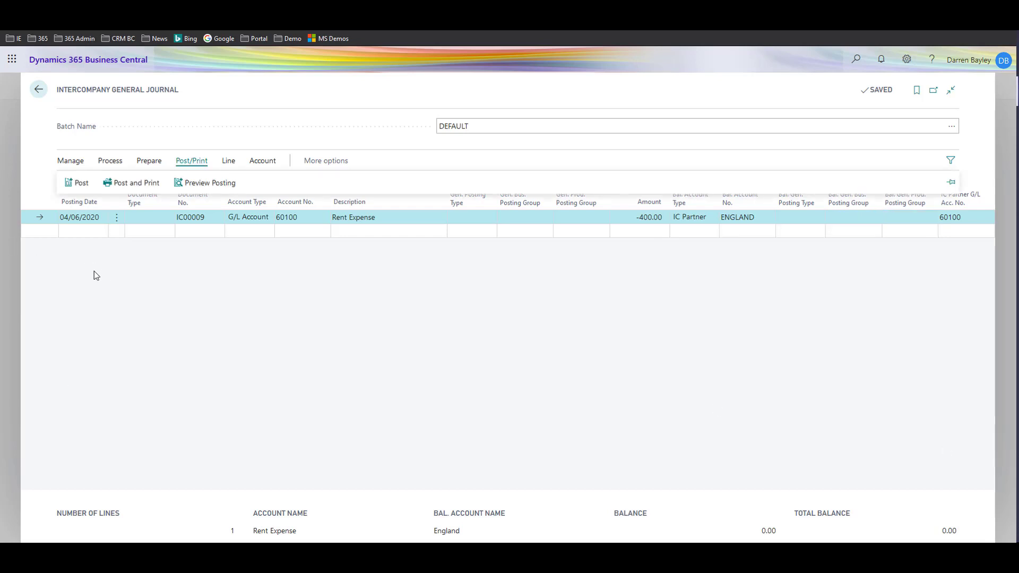
pyautogui.click(206, 183)
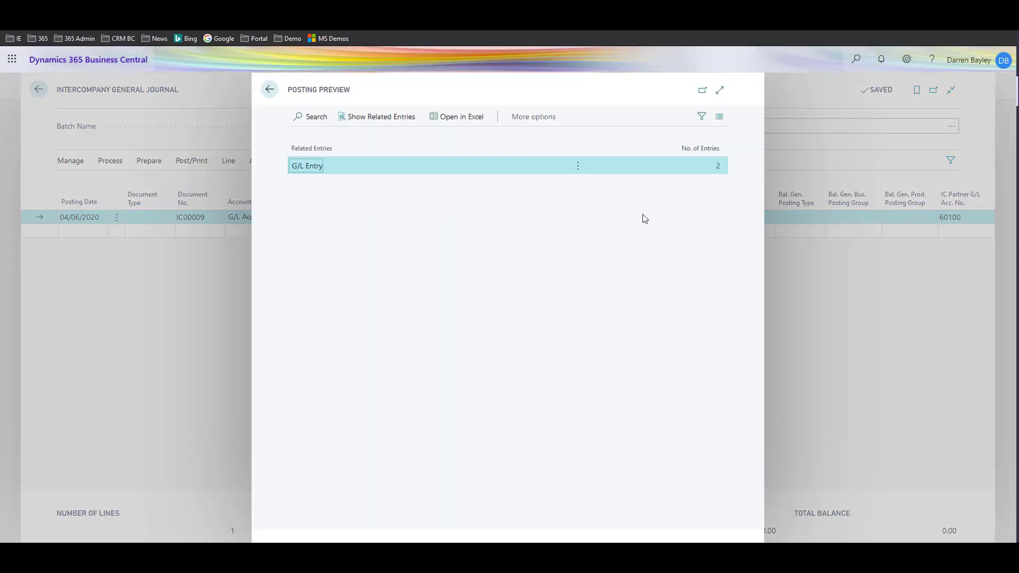
pyautogui.click(718, 168)
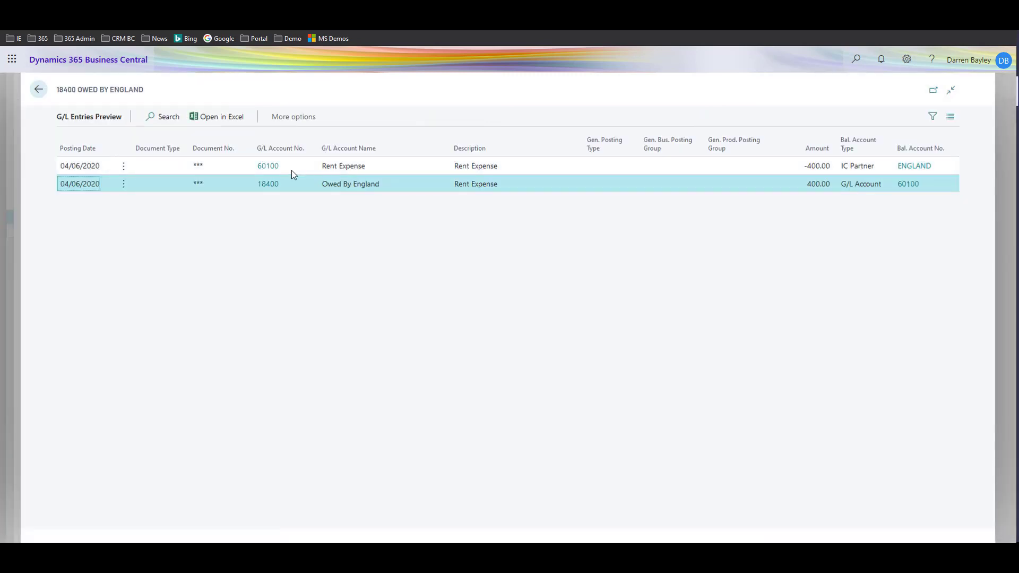
pyautogui.click(292, 170)
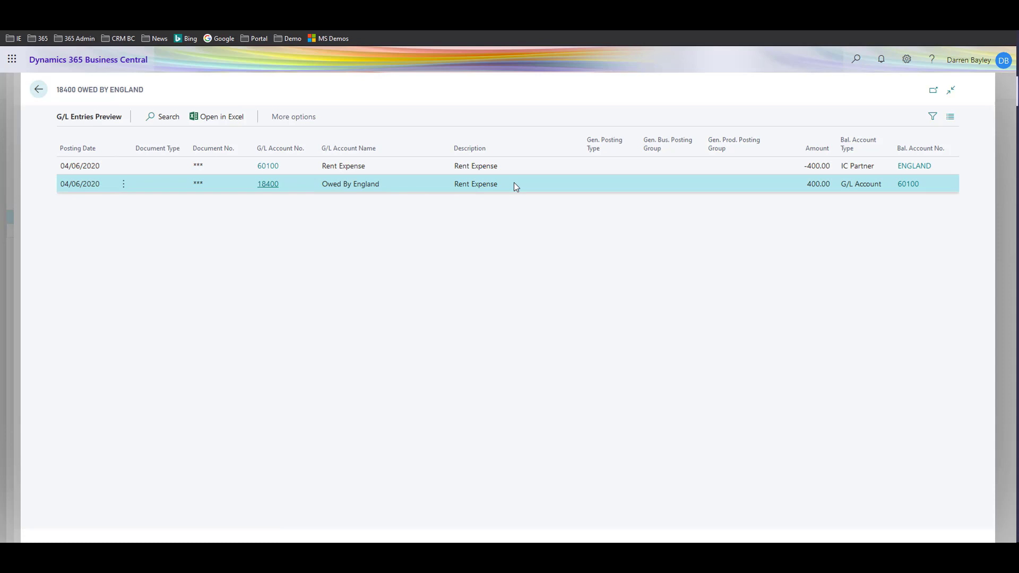
pyautogui.click(18, 254)
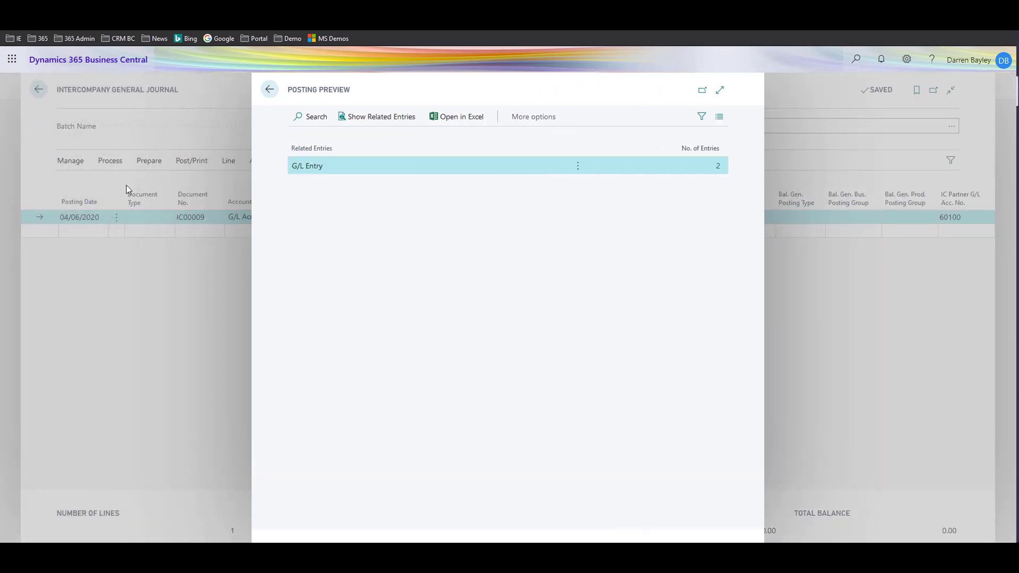
pyautogui.click(112, 164)
# - Post the Rent Expense line balanced against ENGLAND in the DEFAULT batch of the Intercompany General Journal
pyautogui.click(110, 161)
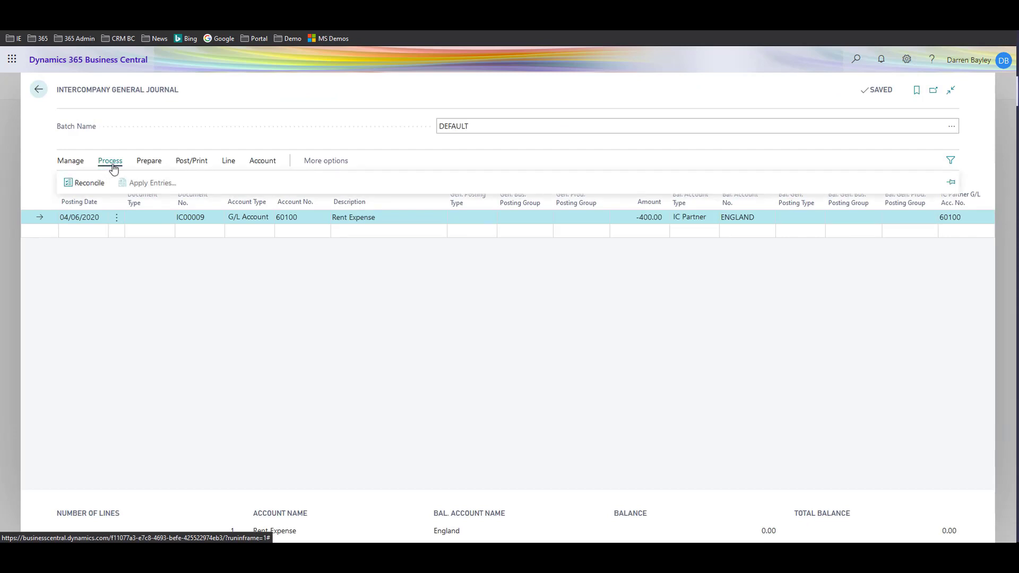
pyautogui.click(208, 164)
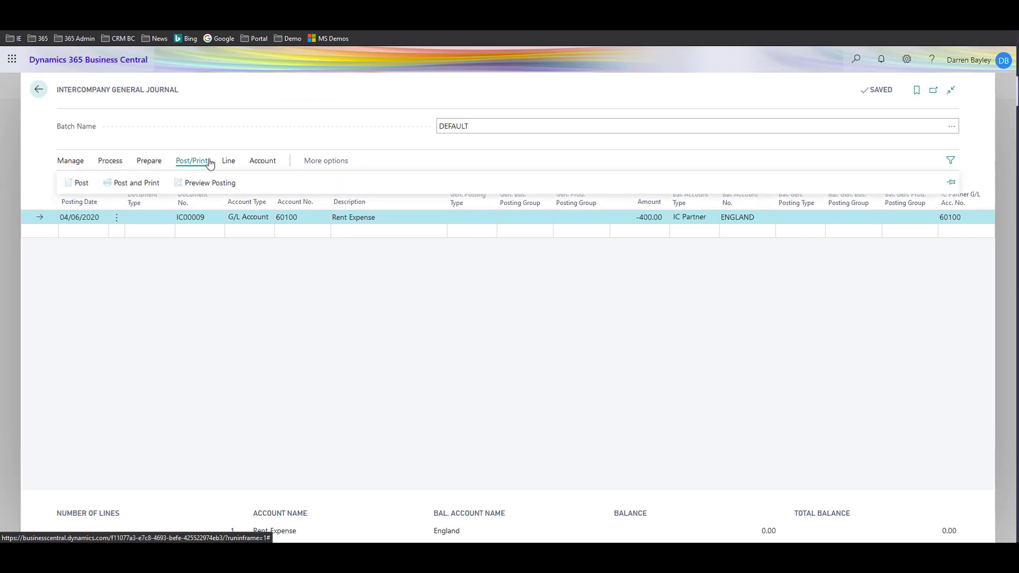
pyautogui.click(79, 186)
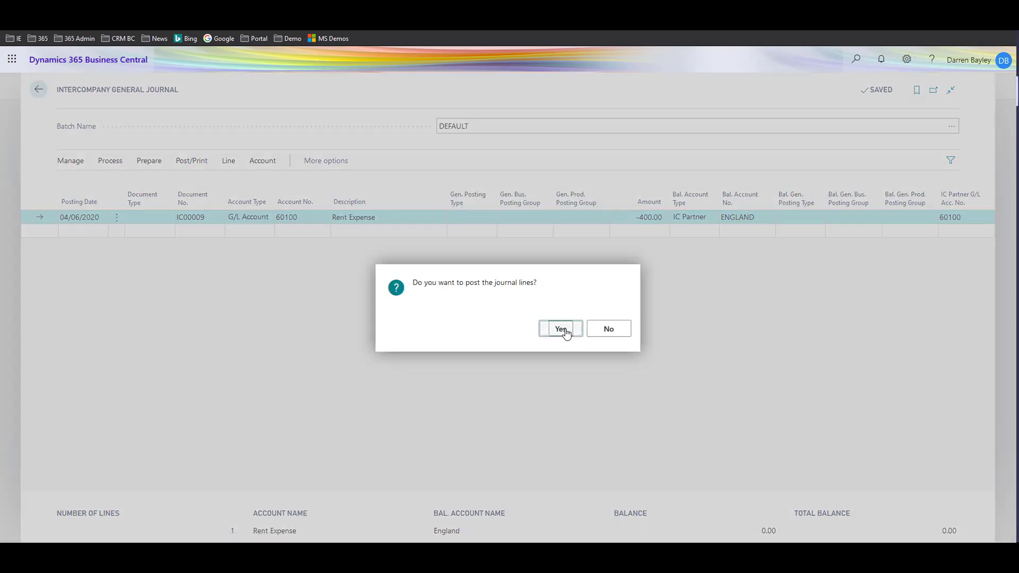
pyautogui.click(565, 330)
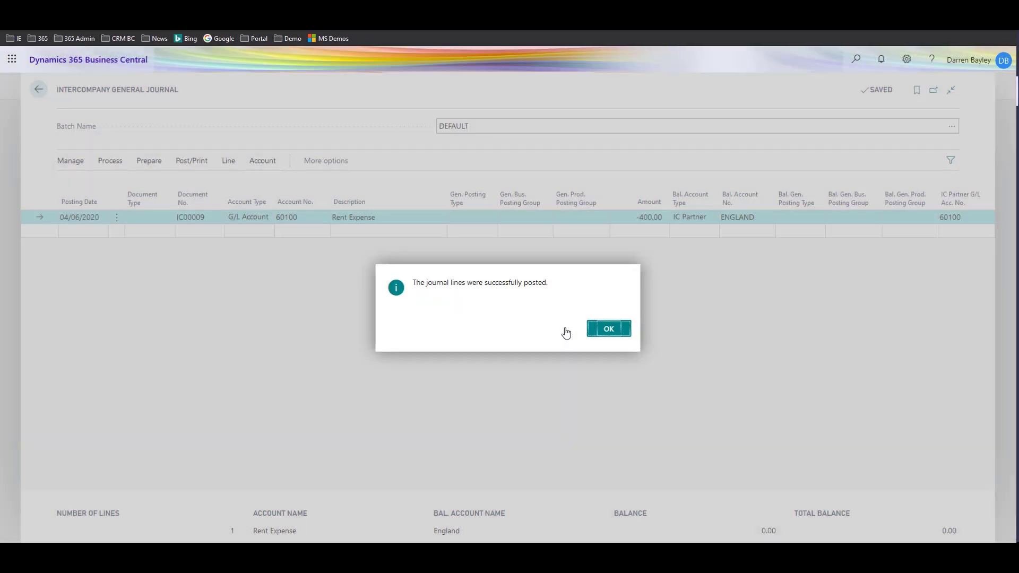
pyautogui.press('Return')
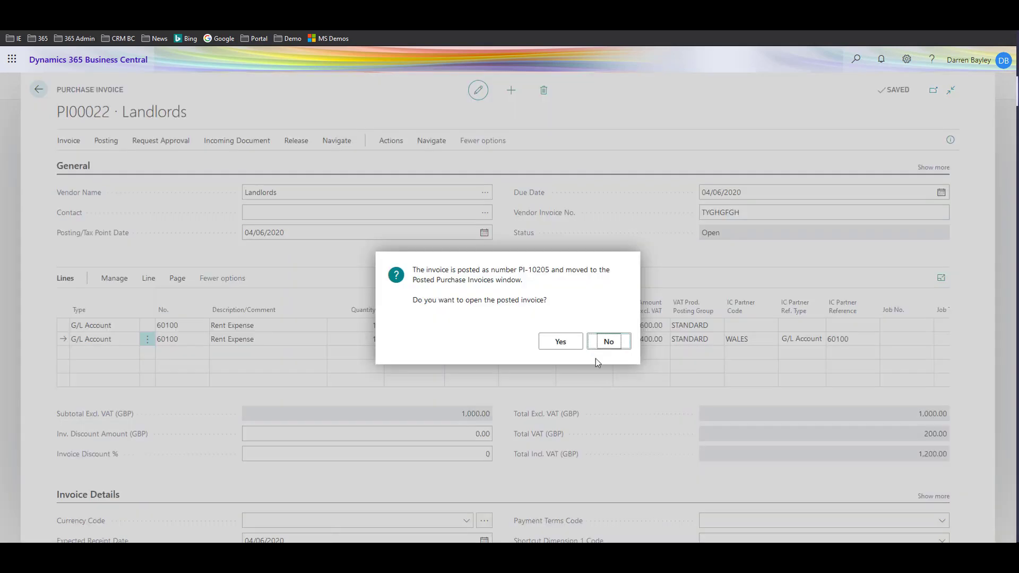
# - In the England company's intercompany inbox, accept the WALES journal transaction into the INTERCOMP template's DEFAULT batch with starting document number IC00005
pyautogui.click(560, 341)
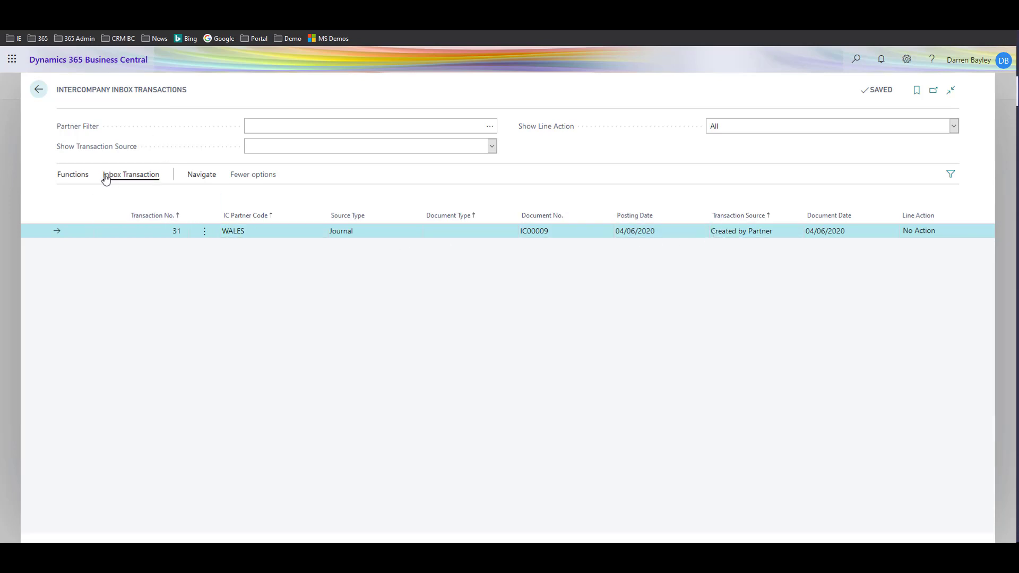
pyautogui.click(79, 177)
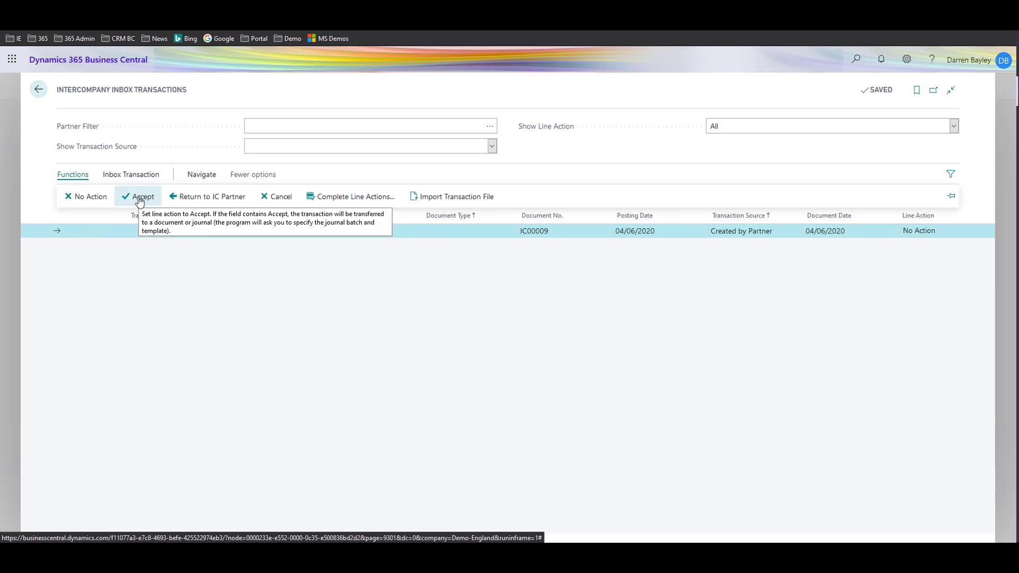
pyautogui.click(139, 198)
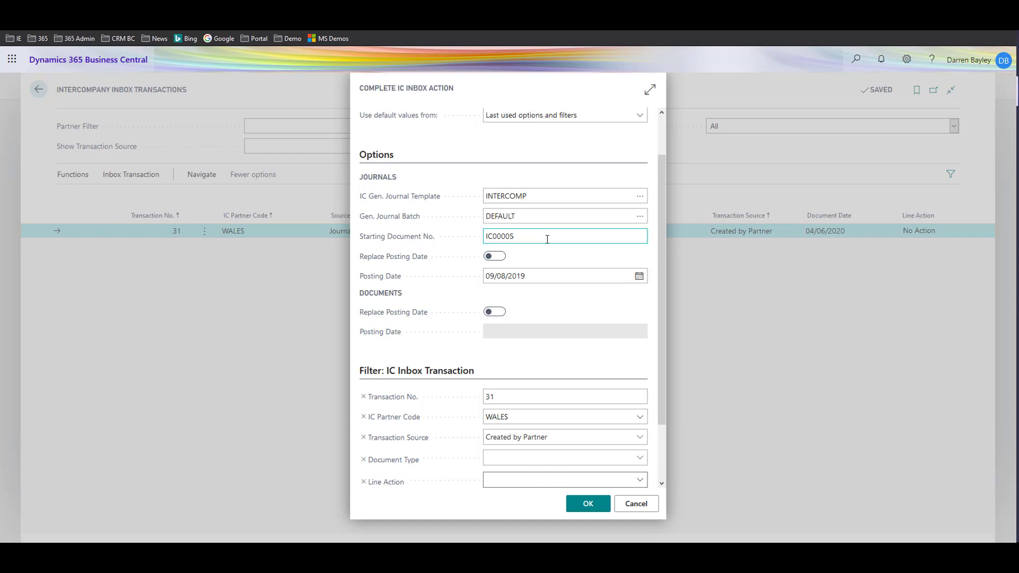
pyautogui.click(593, 504)
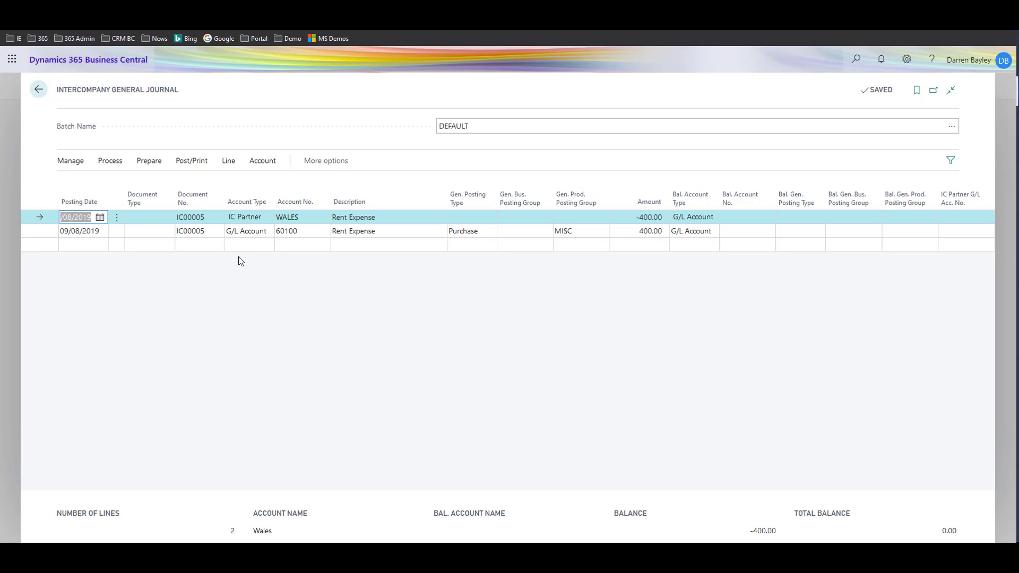
# - Post the two Rent Expense lines for WALES and G/L account 60100 in England's DEFAULT intercompany journal batch
pyautogui.click(189, 162)
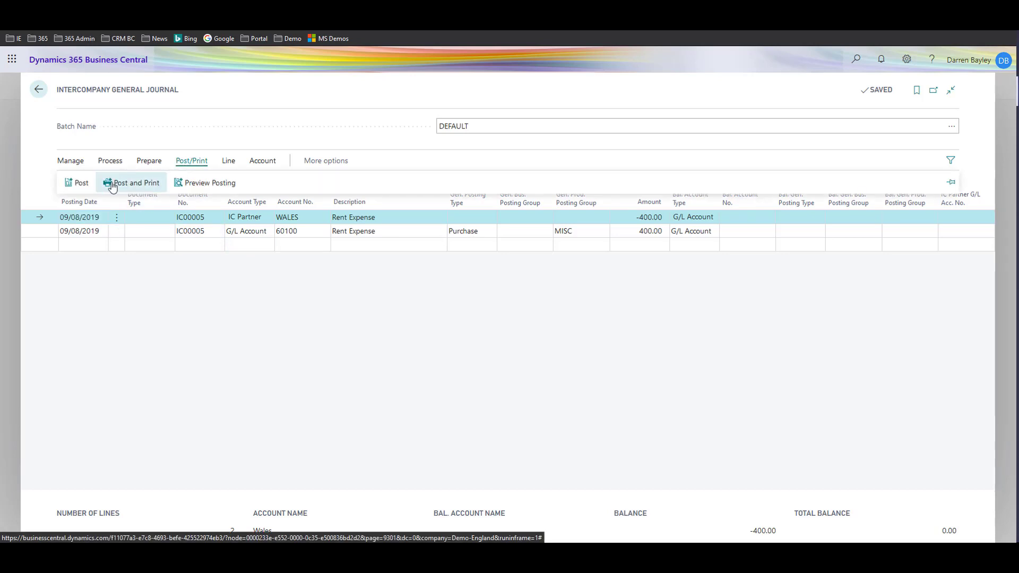
pyautogui.click(73, 188)
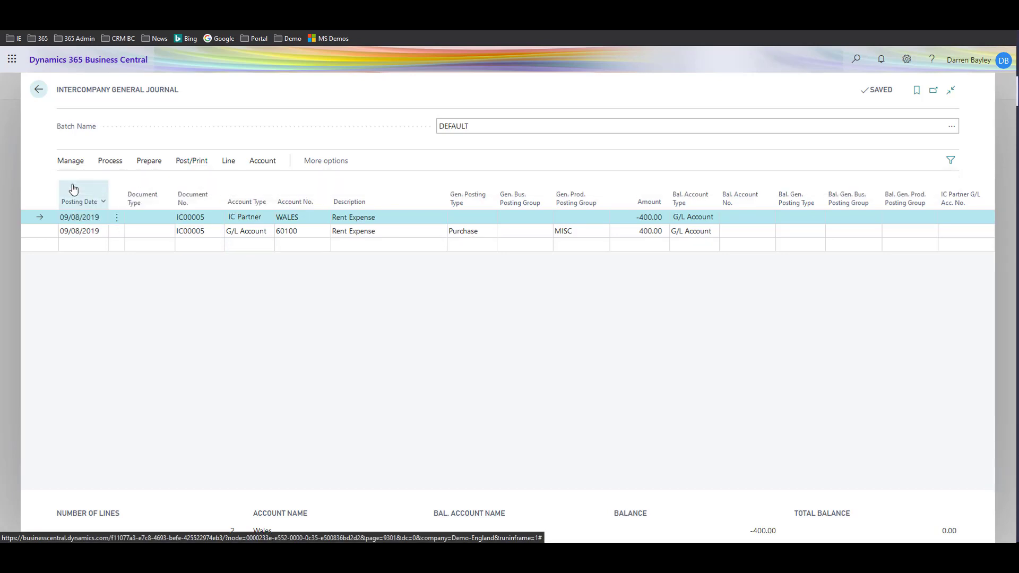
pyautogui.click(560, 328)
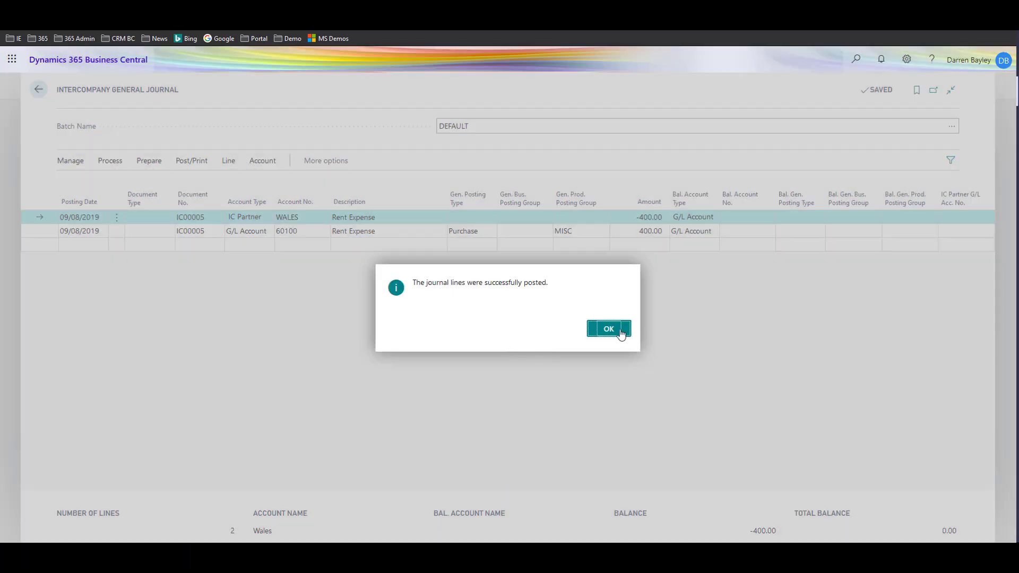
pyautogui.press('Return')
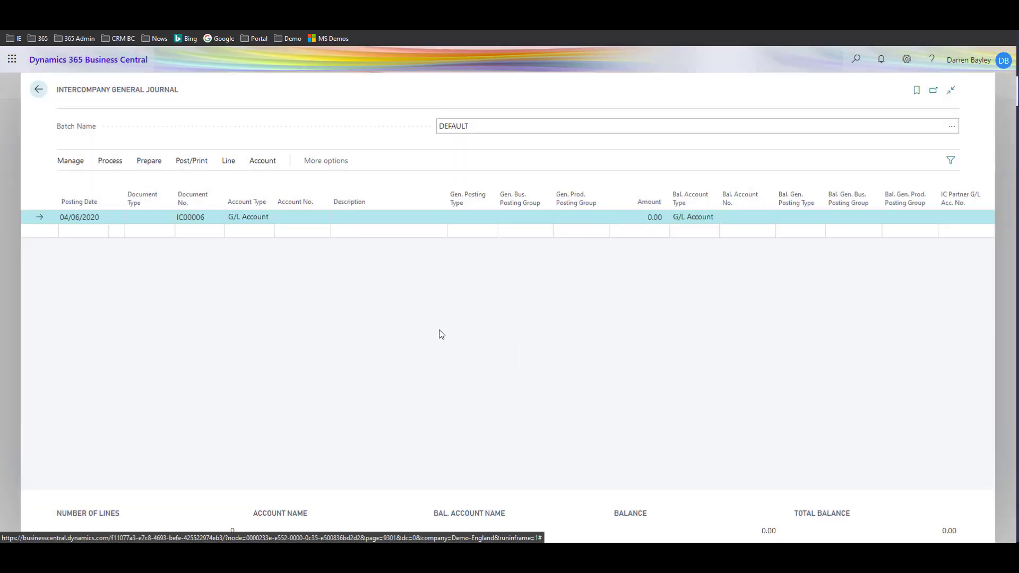